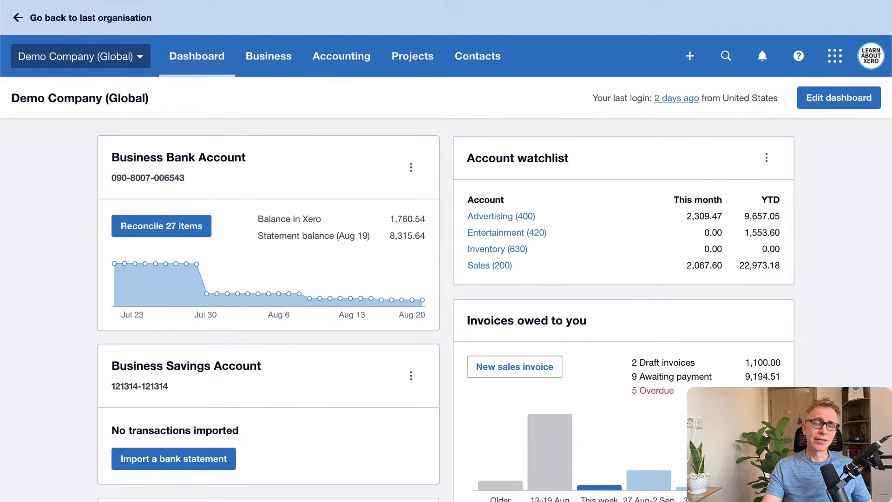
# Step: Open My Xero from the Demo Company (Global) organisation options
pyautogui.click(135, 58)
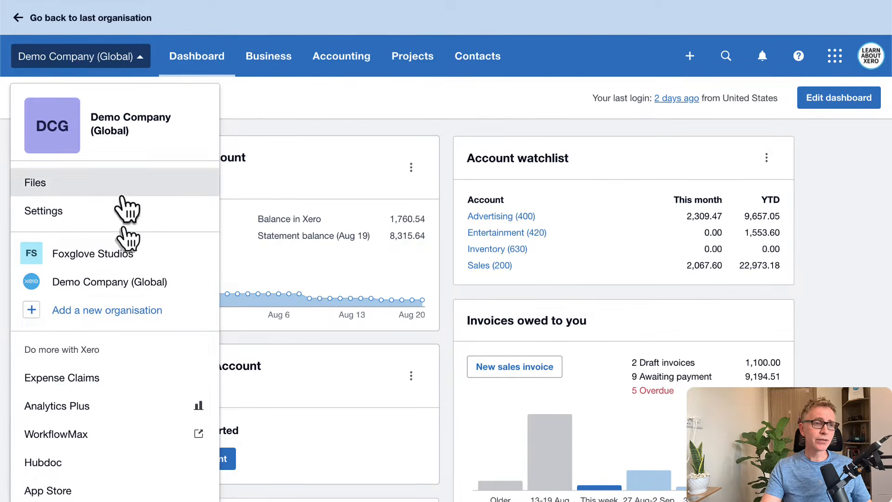
pyautogui.scroll(-1, 123, 318)
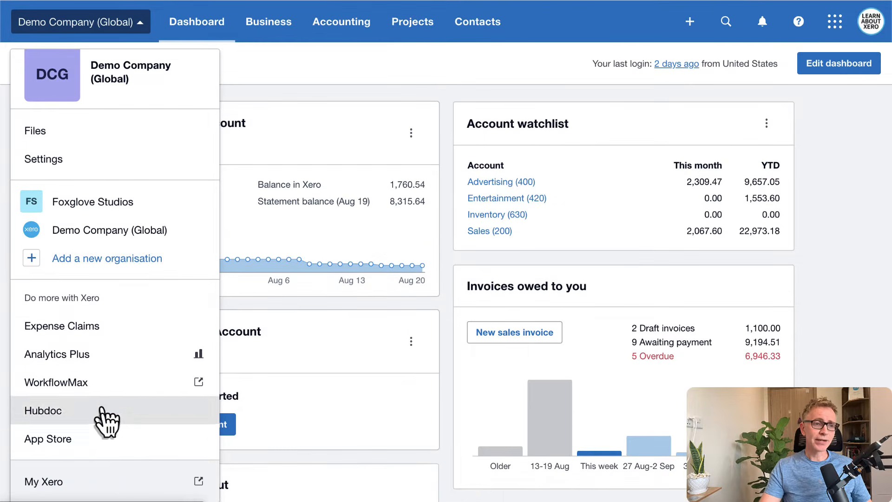
pyautogui.click(103, 482)
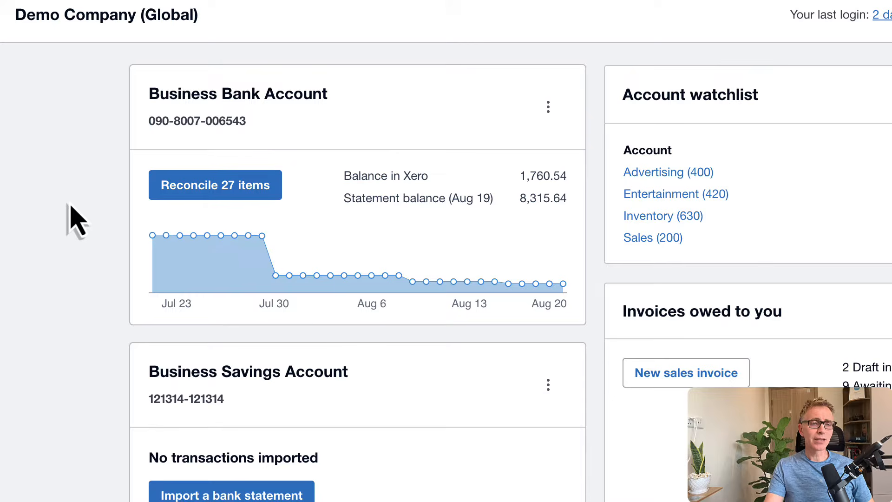
# Step: Open reconciliation for the Business Bank Account and reconcile the Ridgeway University receipt with its suggested invoice INV-0025
pyautogui.click(201, 194)
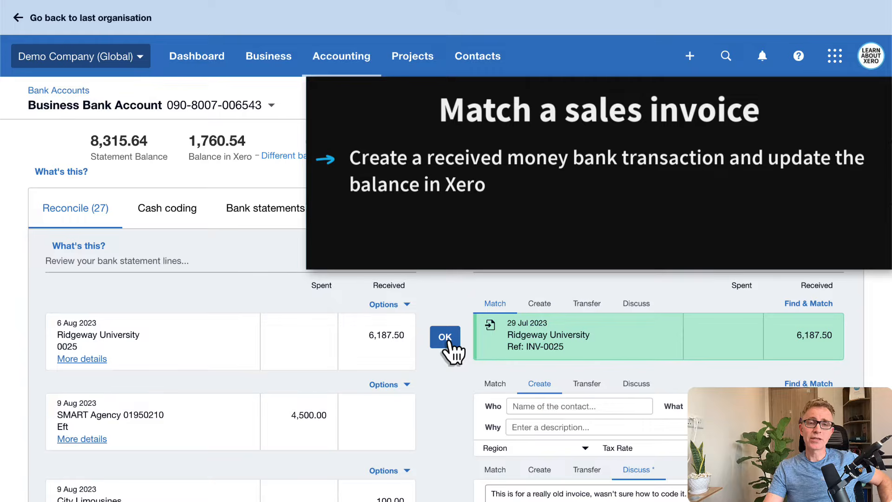
pyautogui.click(445, 337)
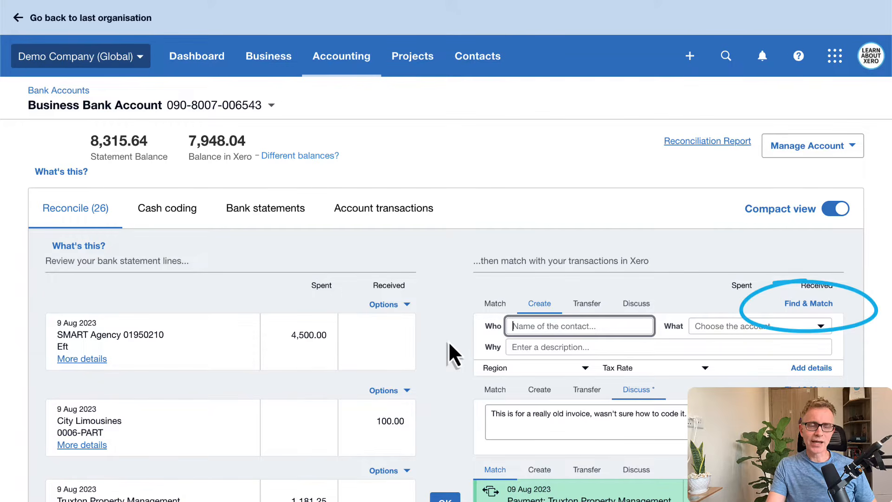
# Step: Find matching transactions for the SMART Agency payment of 9 Aug 2023 by searching the name "smart"
pyautogui.click(800, 307)
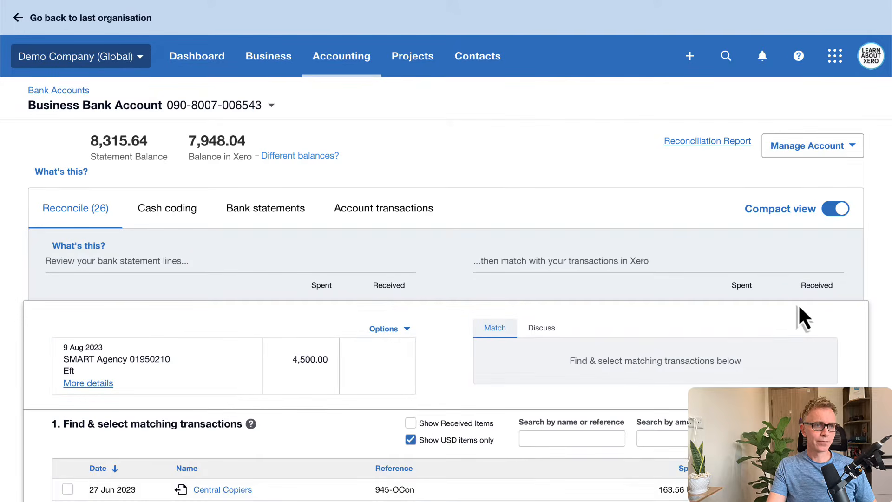
pyautogui.scroll(-5, 798, 304)
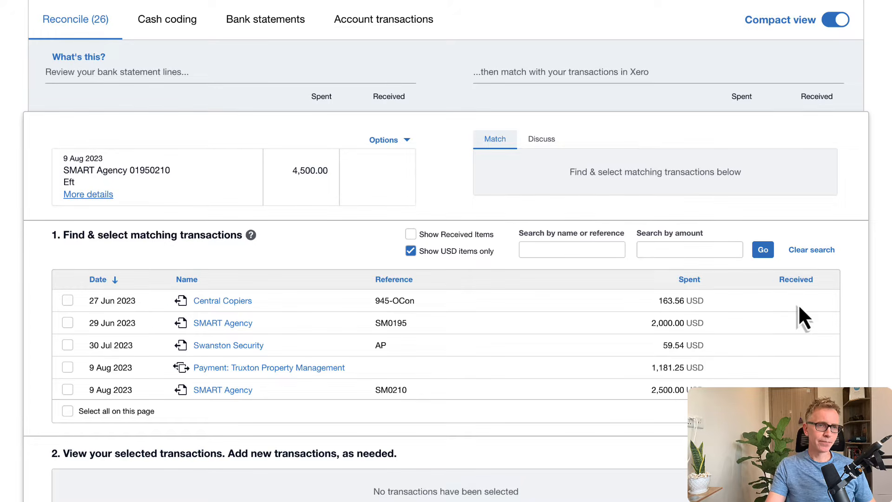
pyautogui.click(568, 250)
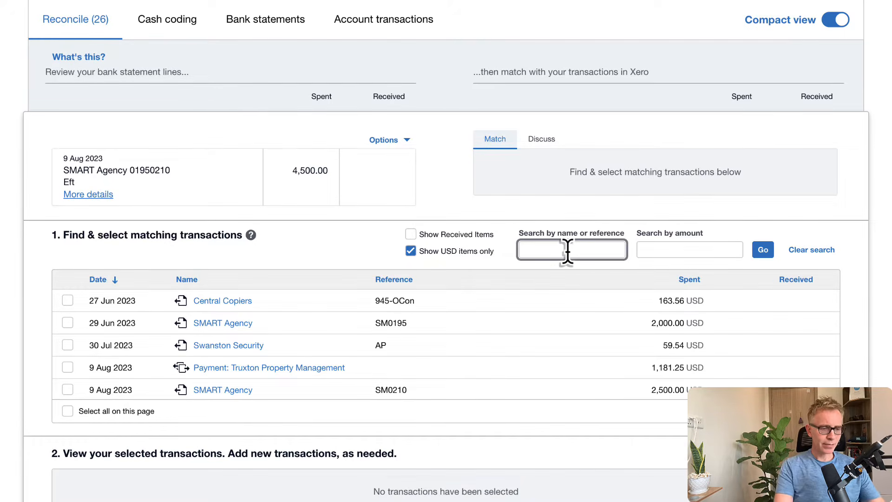
pyautogui.write('smart')
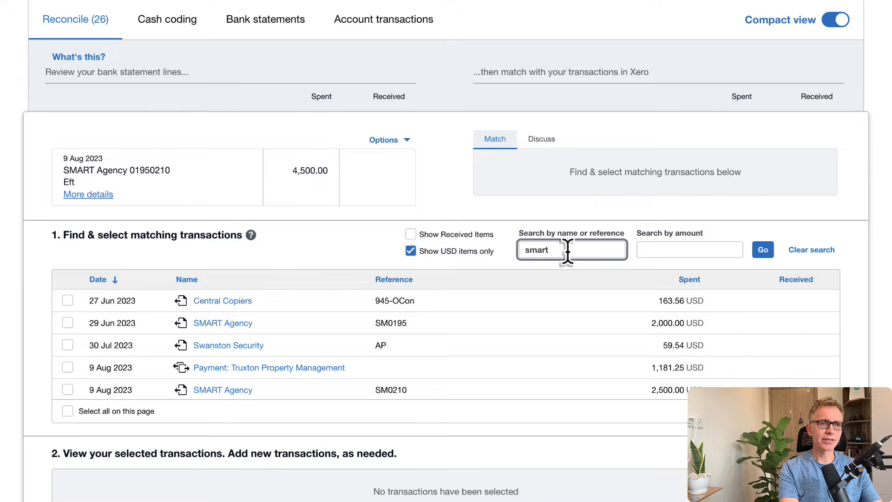
pyautogui.press('Return')
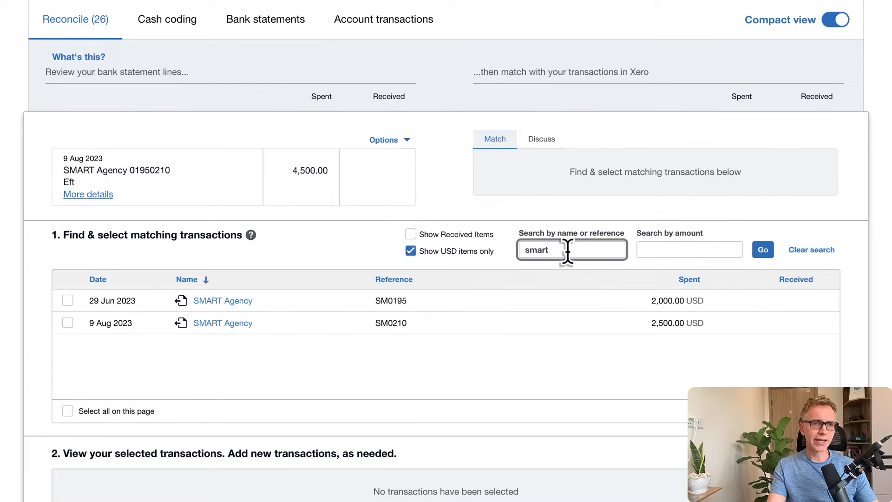
# Step: Select the SMART Agency bills SM0195 and SM0210 and reconcile both against the 4,500.00 payment
pyautogui.click(68, 301)
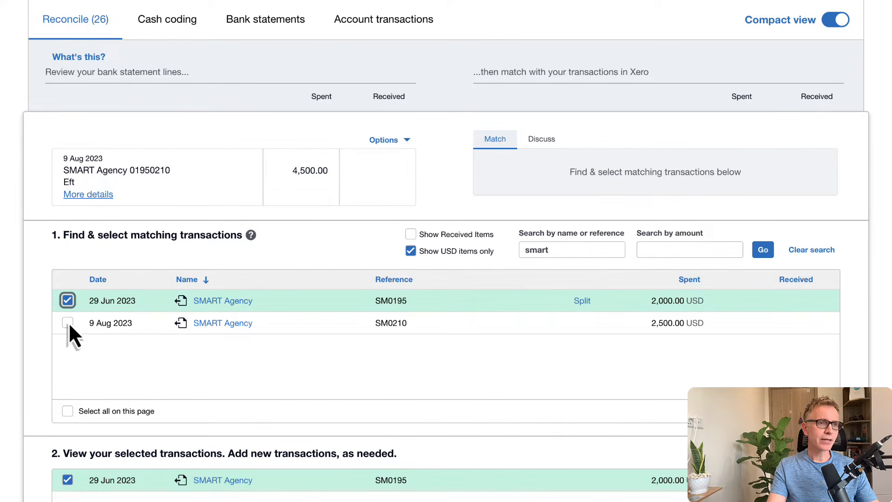
pyautogui.click(67, 323)
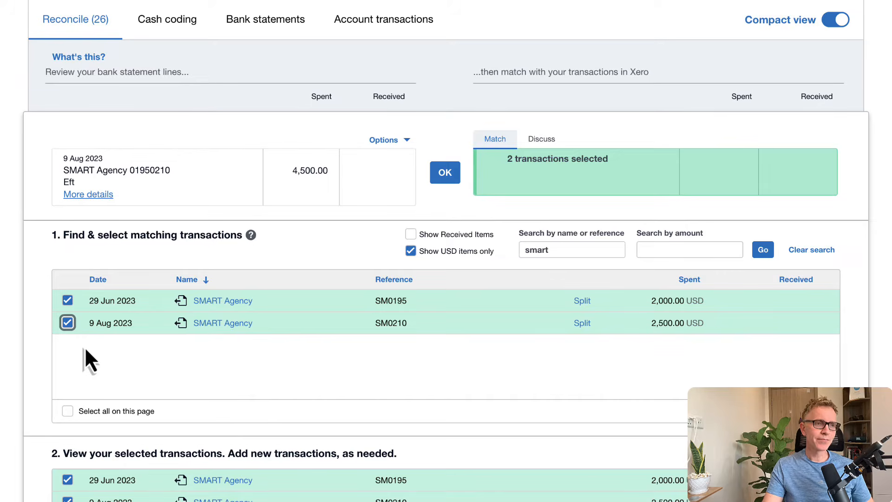
pyautogui.click(445, 173)
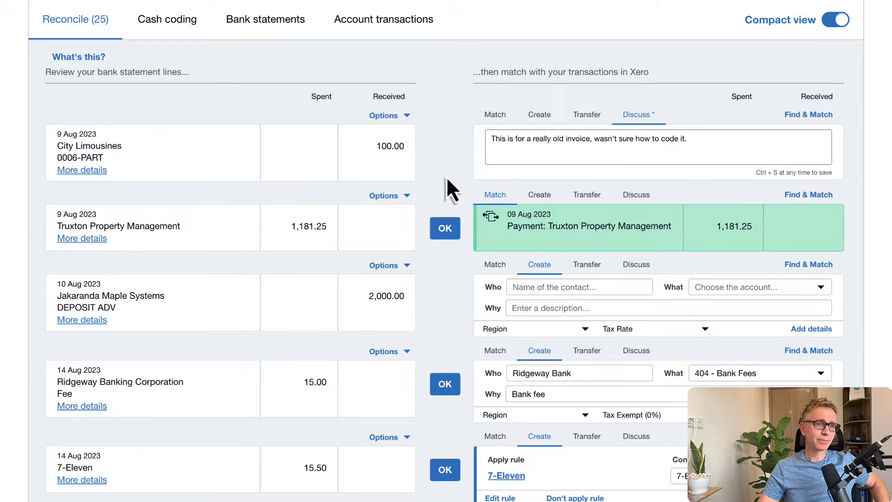
# Step: Find matching transactions for the City Limousines receipt of 9 Aug 2023 by searching the name "city"
pyautogui.scroll(5, 447, 179)
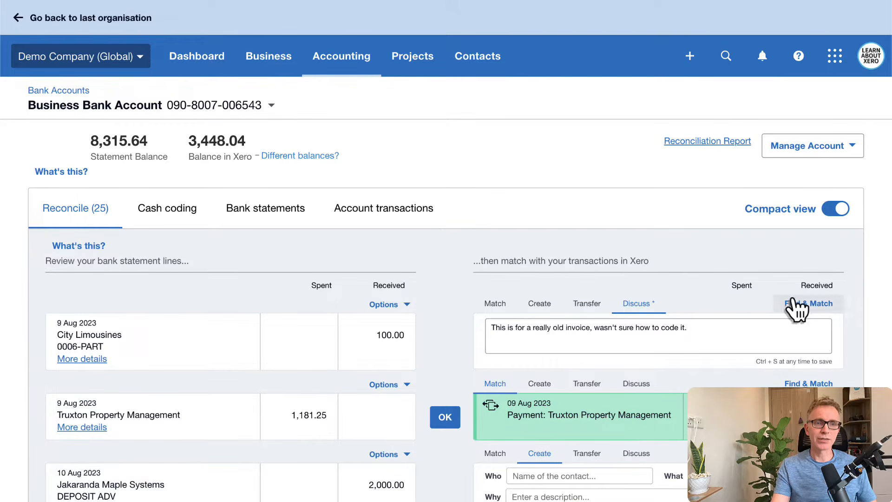
pyautogui.click(807, 305)
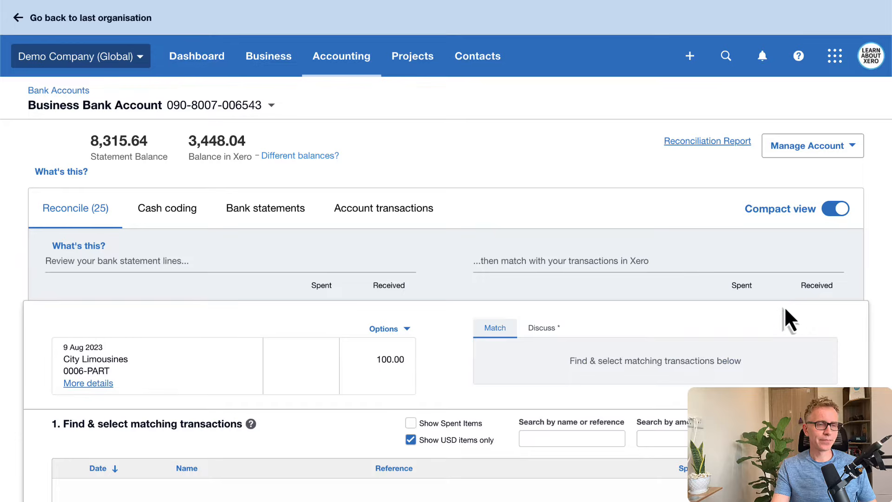
pyautogui.scroll(-4, 766, 311)
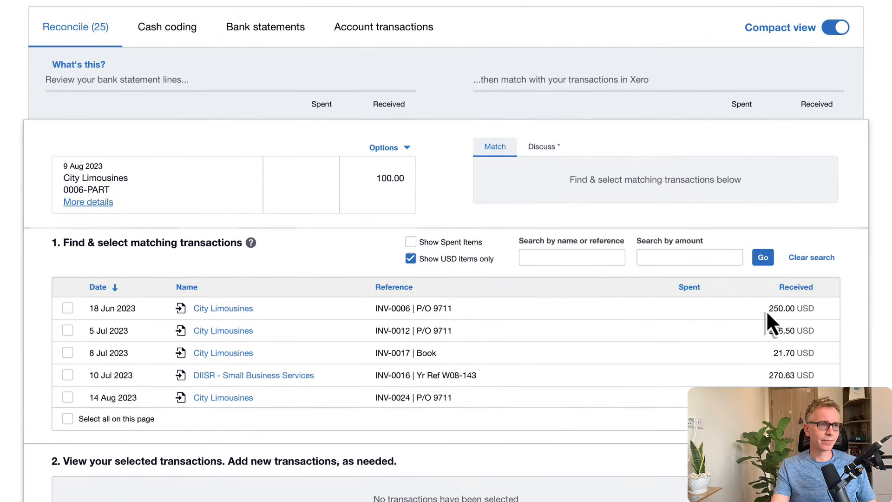
pyautogui.click(548, 251)
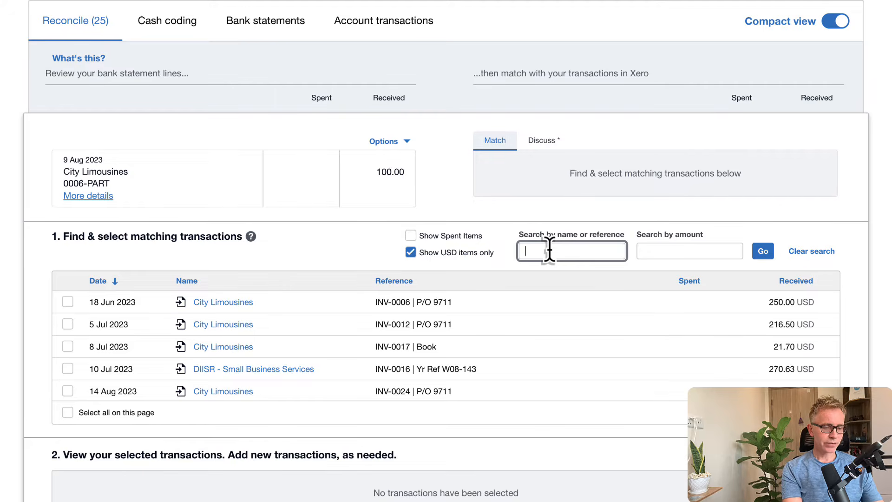
pyautogui.write('city')
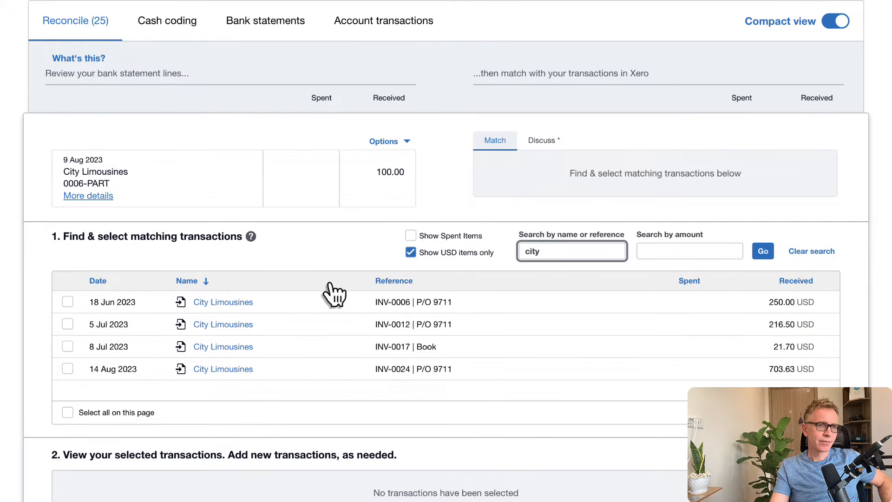
# Step: Split City Limousines invoice INV-0006 with a part payment of 100.00 and reconcile it with the receipt
pyautogui.click(67, 302)
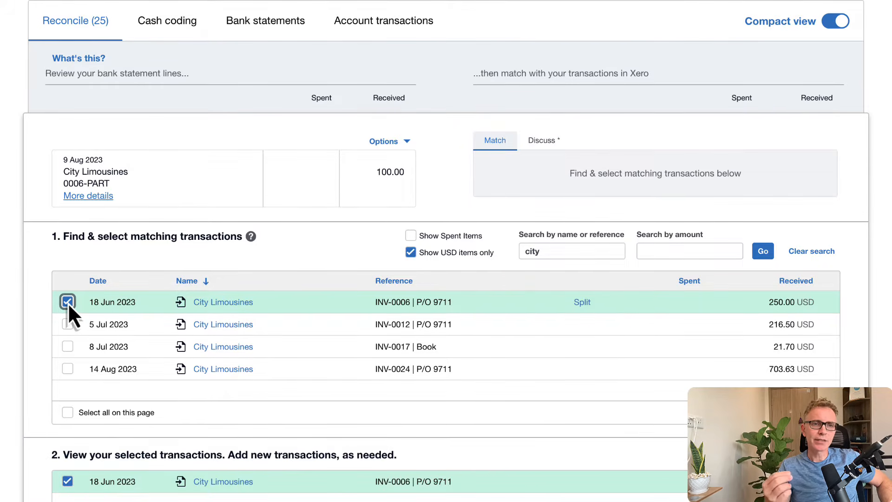
pyautogui.click(578, 307)
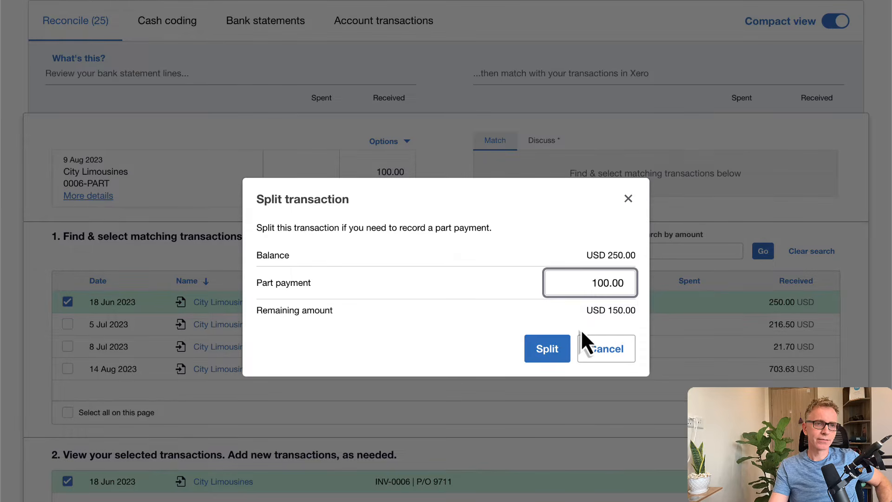
pyautogui.click(547, 349)
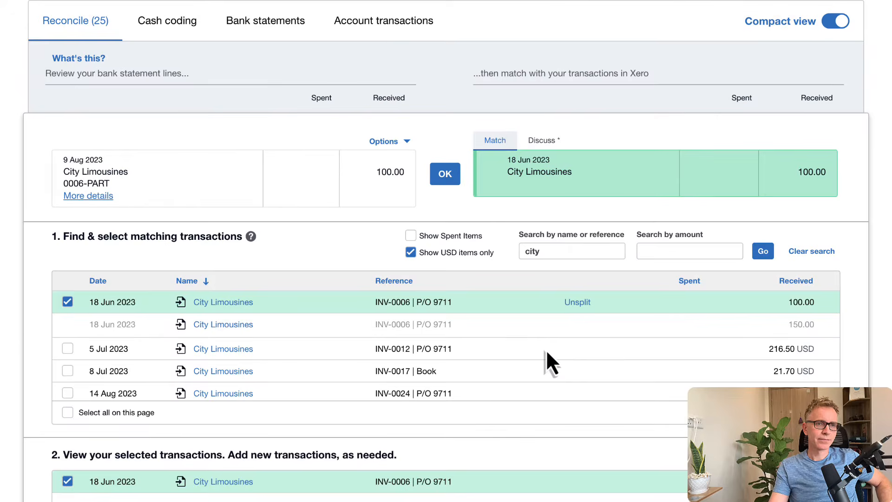
pyautogui.click(445, 174)
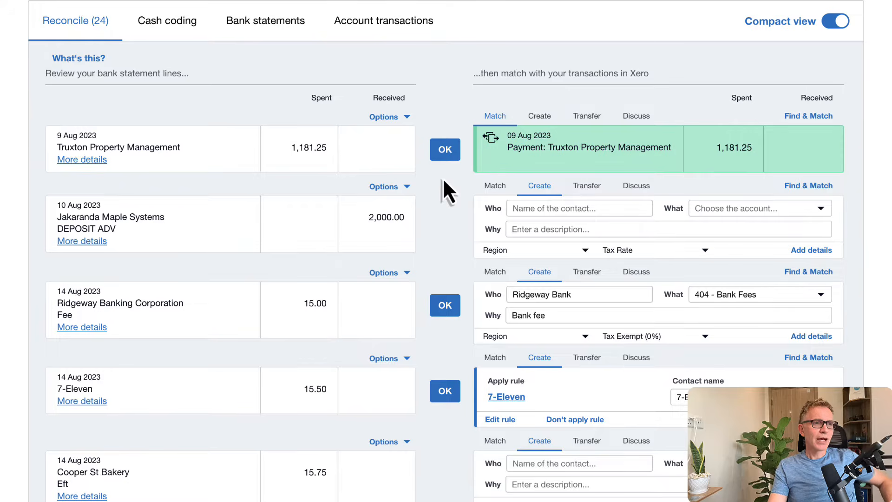
# Step: Reconcile the Truxton Property Management statement line with its suggested payment of 9 Aug 2023
pyautogui.scroll(5, 442, 177)
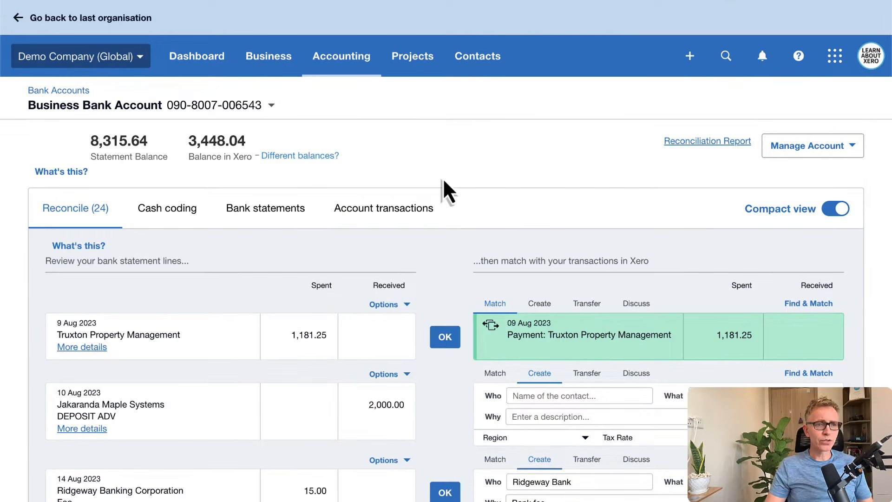
pyautogui.click(449, 339)
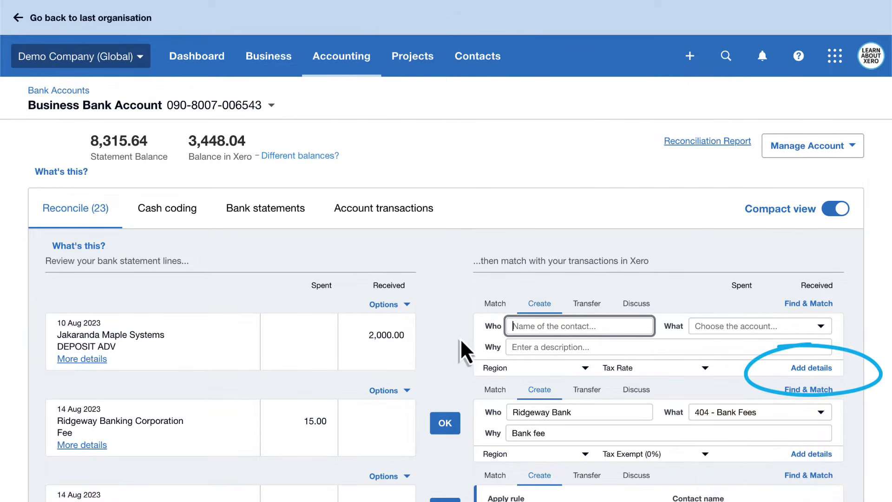
# Step: Add a new transaction for the Jakaranda Maple Systems deposit and record it as received as a Prepayment
pyautogui.click(810, 368)
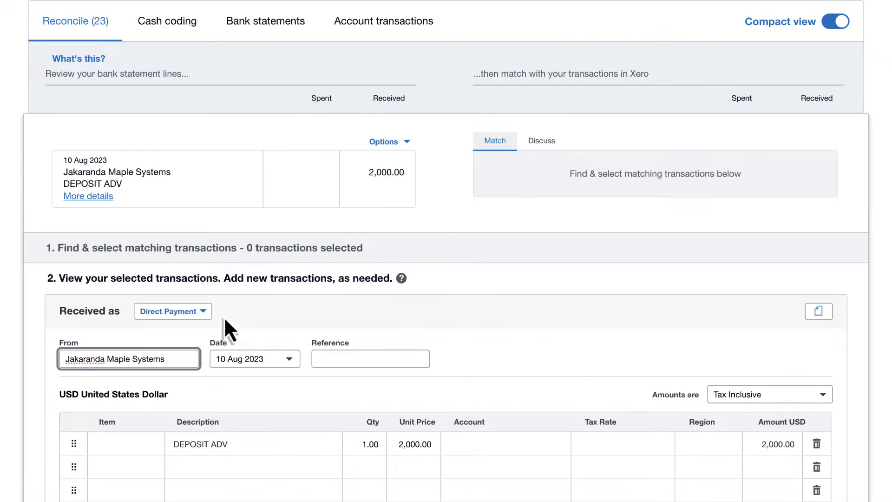
pyautogui.click(202, 315)
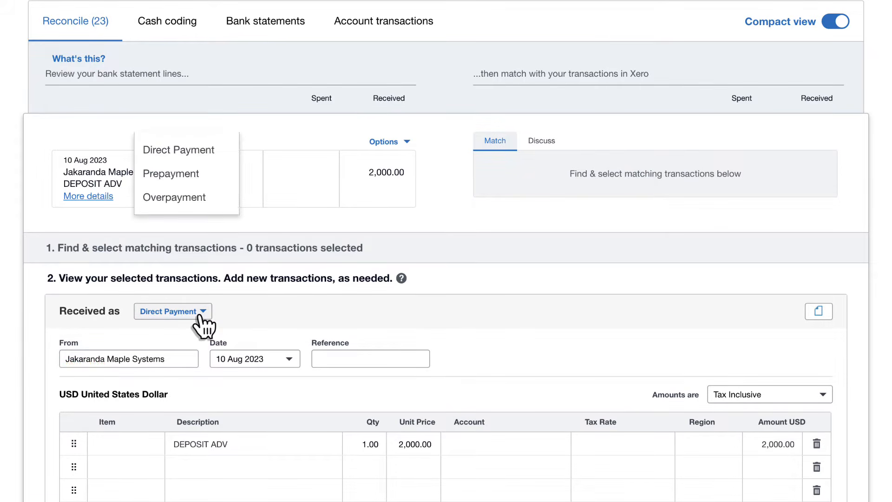
pyautogui.click(199, 316)
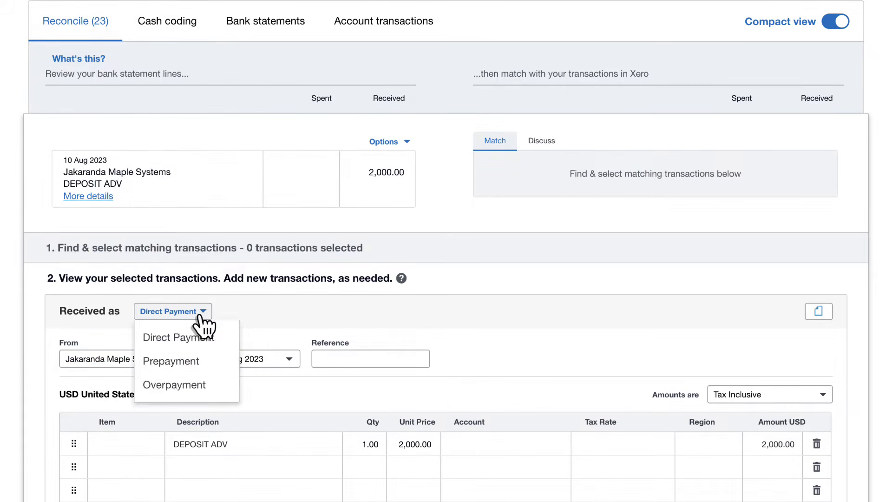
pyautogui.click(205, 361)
# Step: Assign the DEPOSIT ADV line to account 835 - Revenue Received in Advance and save the prepayment transaction
pyautogui.scroll(-2, 209, 357)
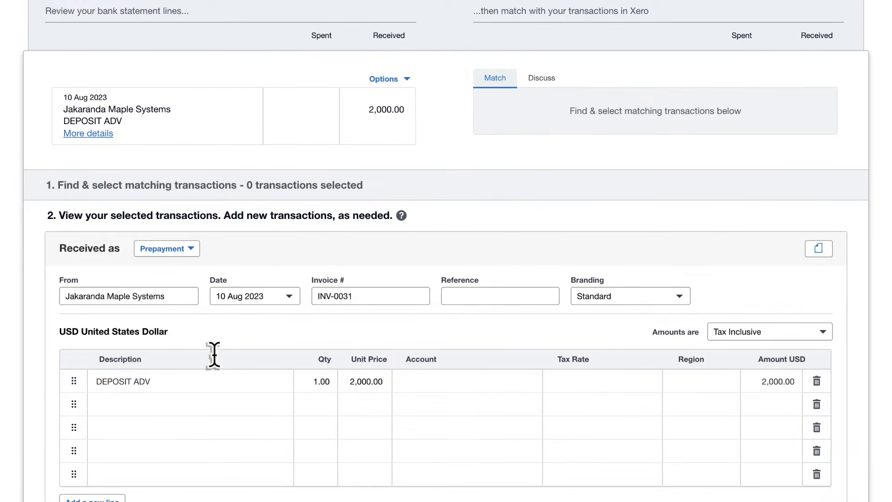
pyautogui.click(416, 378)
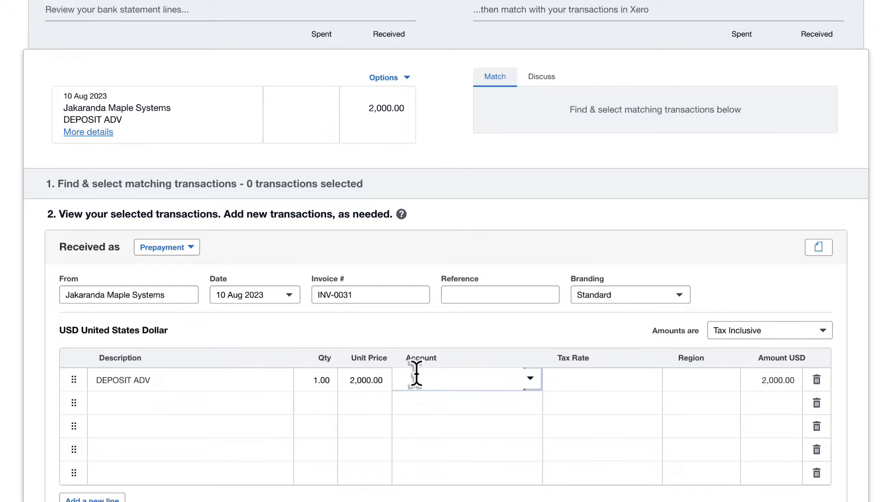
pyautogui.write('rev')
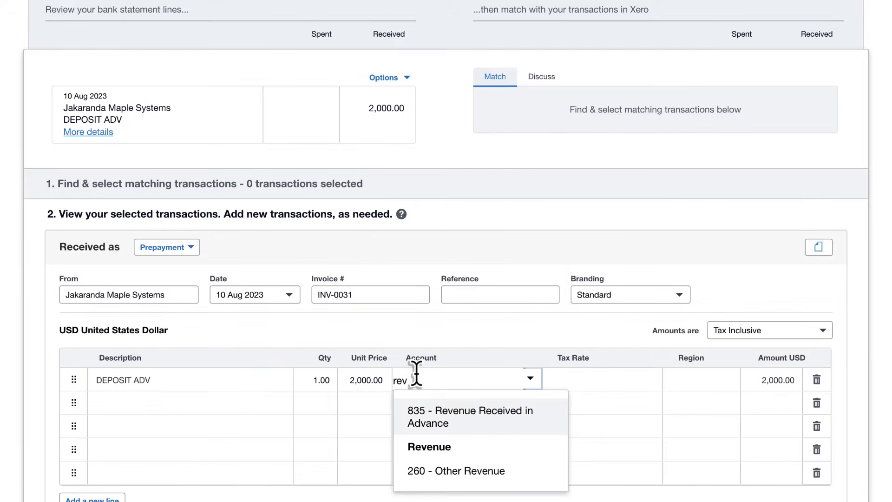
pyautogui.click(464, 418)
pyautogui.scroll(-2, 464, 416)
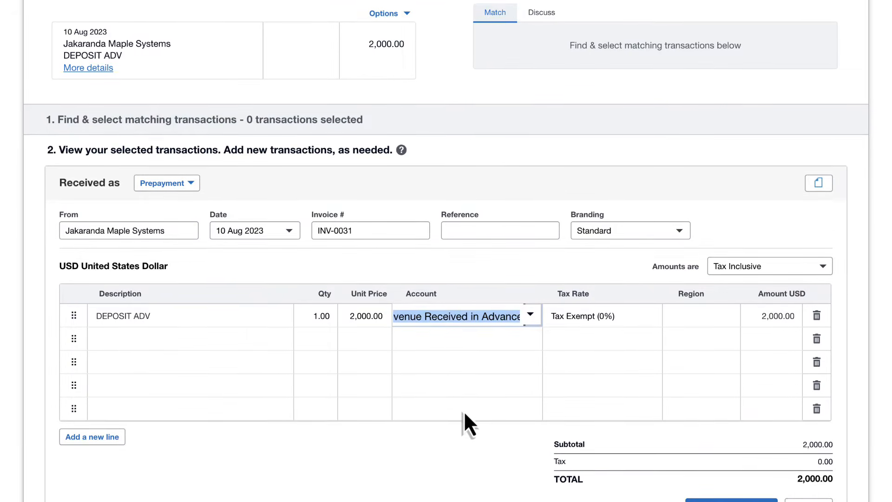
pyautogui.scroll(-2, 463, 411)
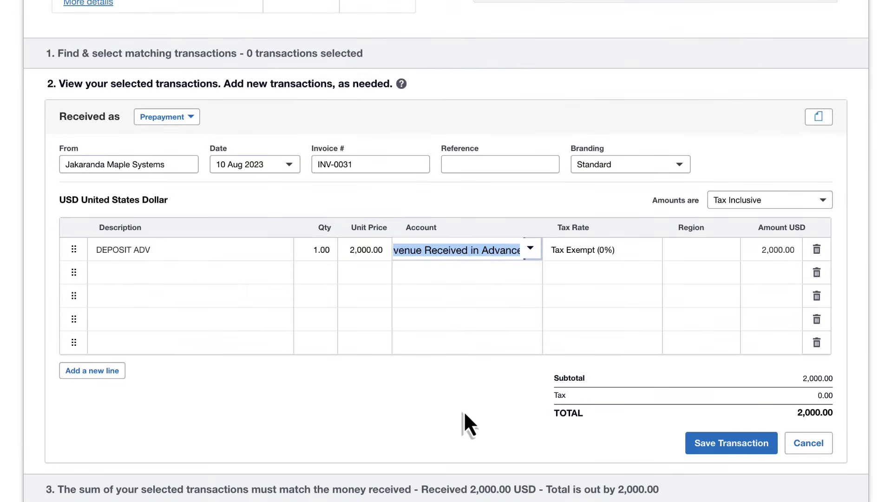
pyautogui.click(716, 442)
# Step: Reconcile the Jakaranda Maple Systems statement line with its 2,000.00 prepayment
pyautogui.scroll(6, 676, 425)
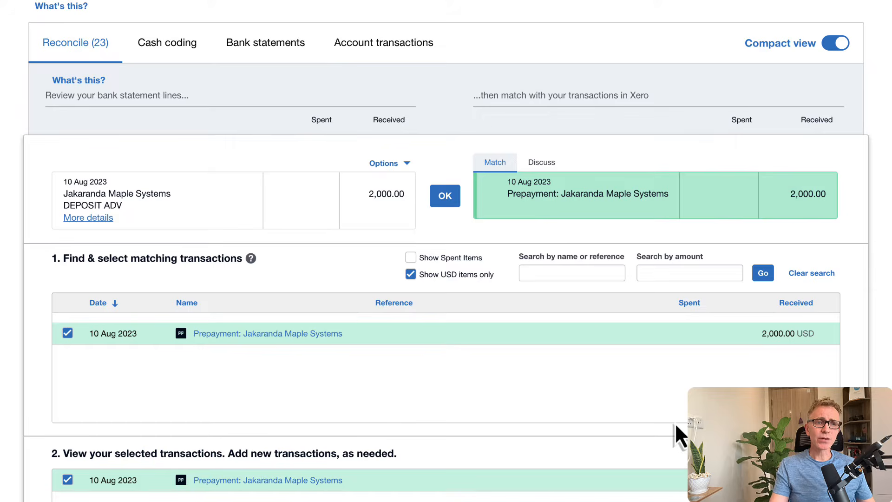
pyautogui.click(444, 199)
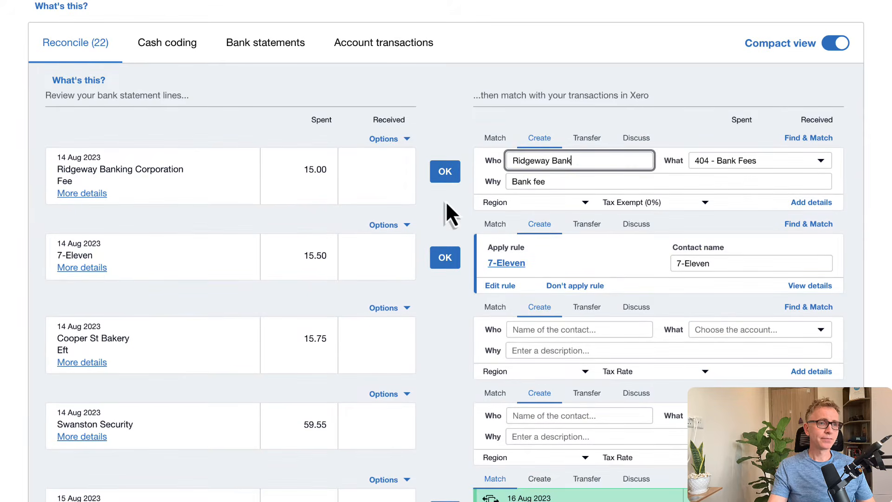
pyautogui.scroll(1, 445, 201)
pyautogui.scroll(3, 447, 203)
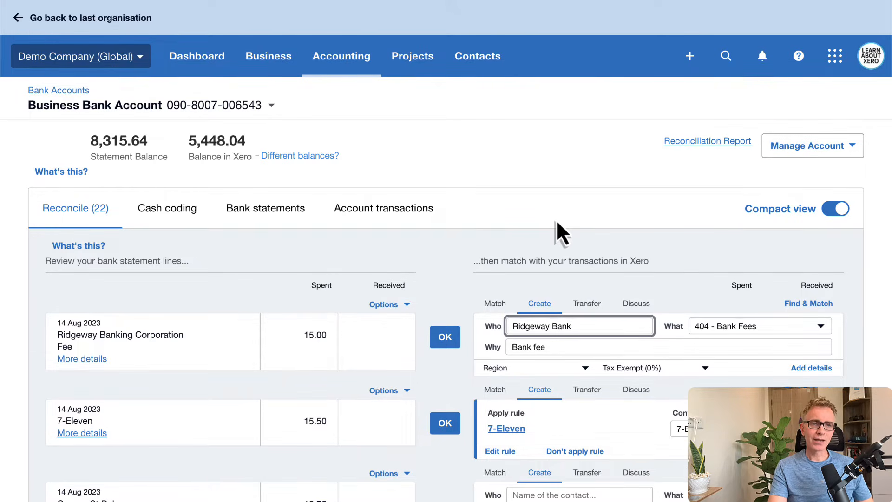
# Step: Reconcile the Ridgeway Banking Corporation fee to 404 - Bank Fees and the 15.50 7-Eleven line with its suggested bank rule
pyautogui.click(821, 328)
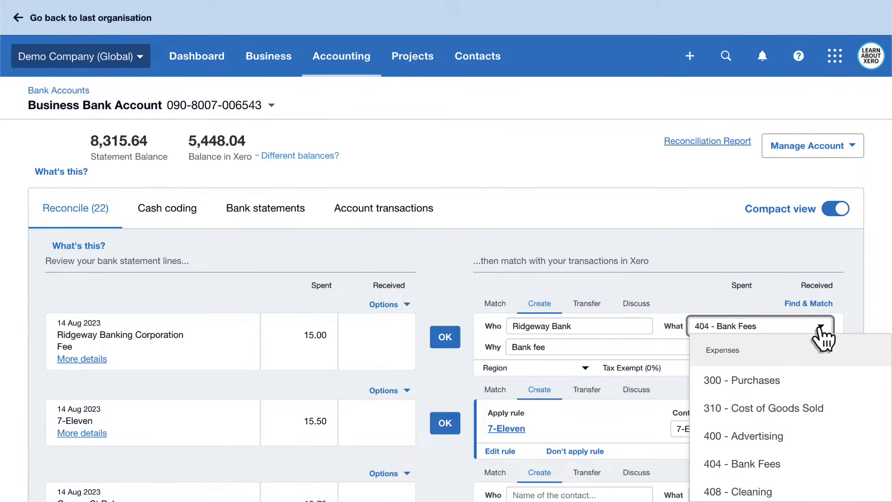
pyautogui.click(686, 296)
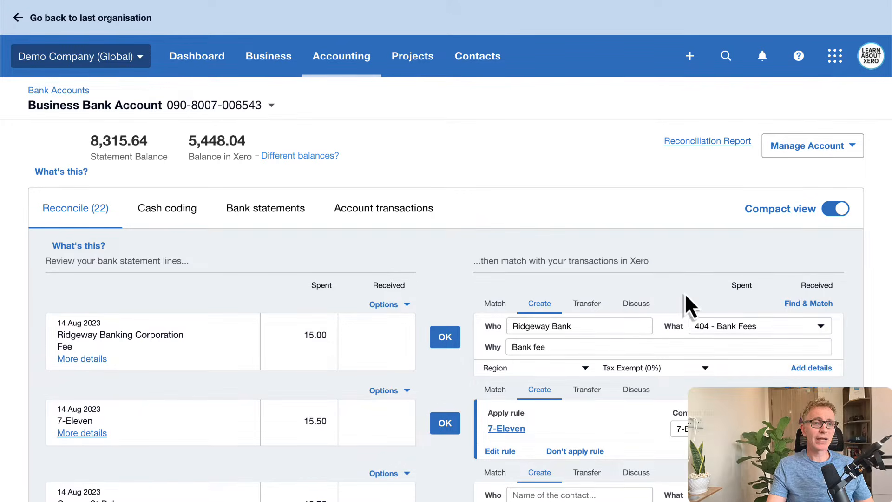
pyautogui.click(445, 338)
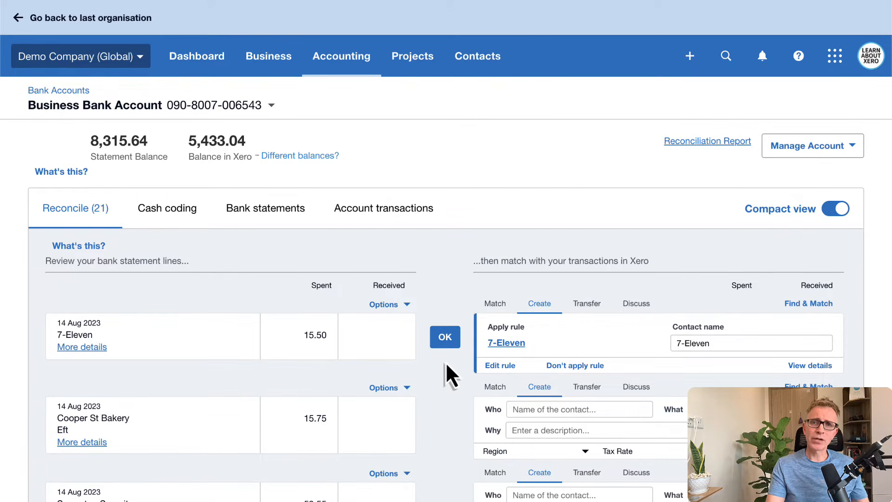
pyautogui.click(443, 338)
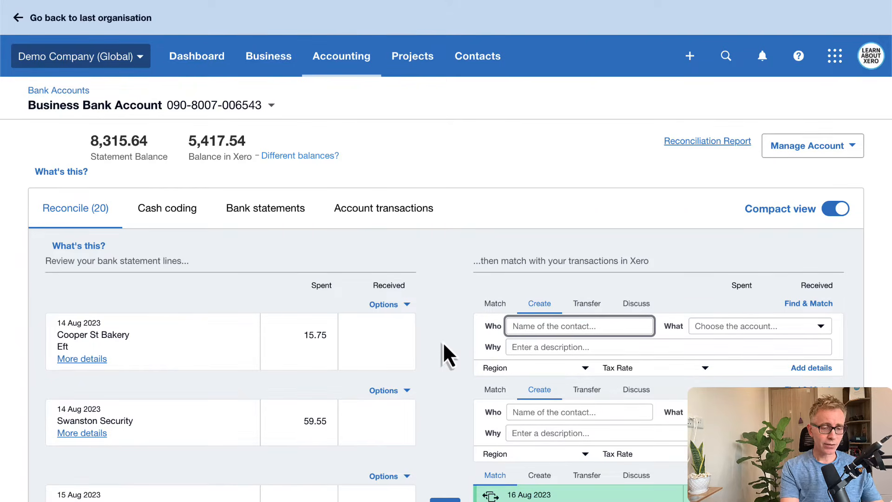
# Step: Code the 15.75 Cooper St Bakery line to a new contact, Cooper St Bakery, and account 429 - General Expenses
pyautogui.write('Co')
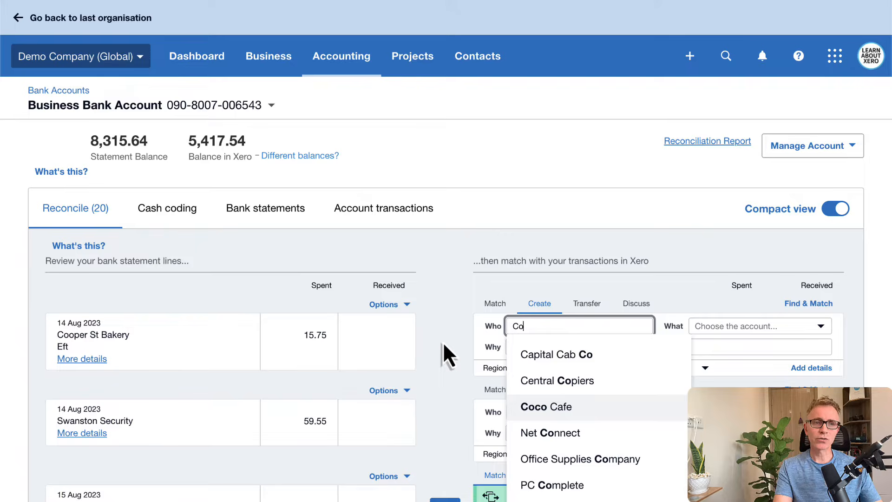
pyautogui.write('oper ')
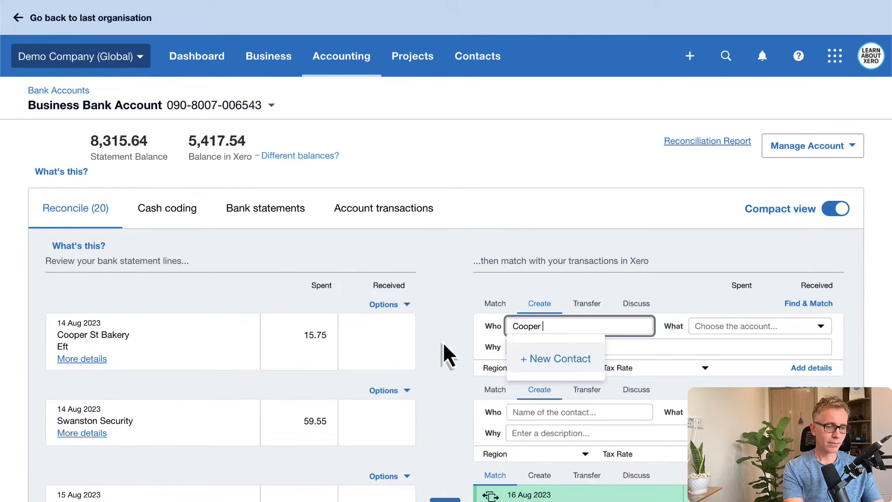
pyautogui.write('St Bakery')
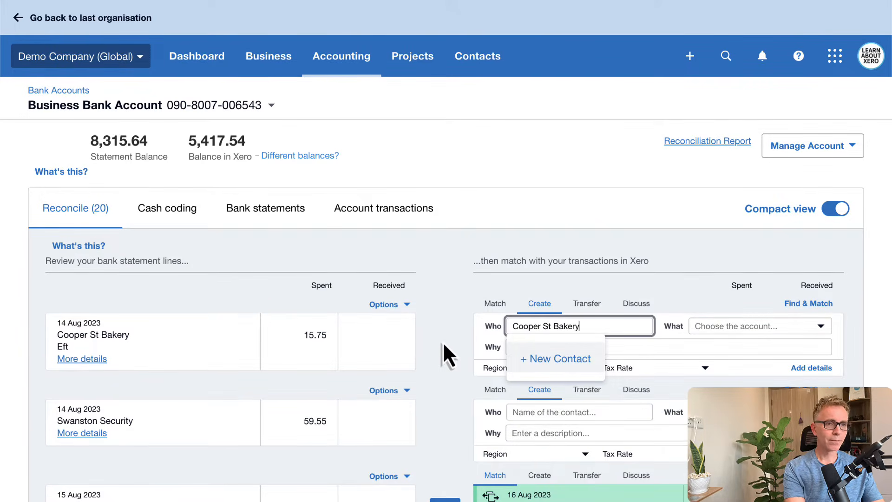
pyautogui.press('Tab')
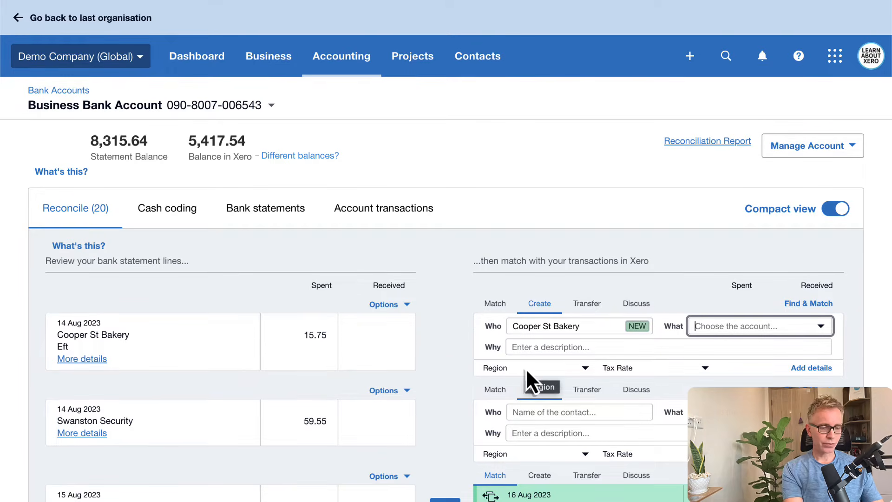
pyautogui.write('gen')
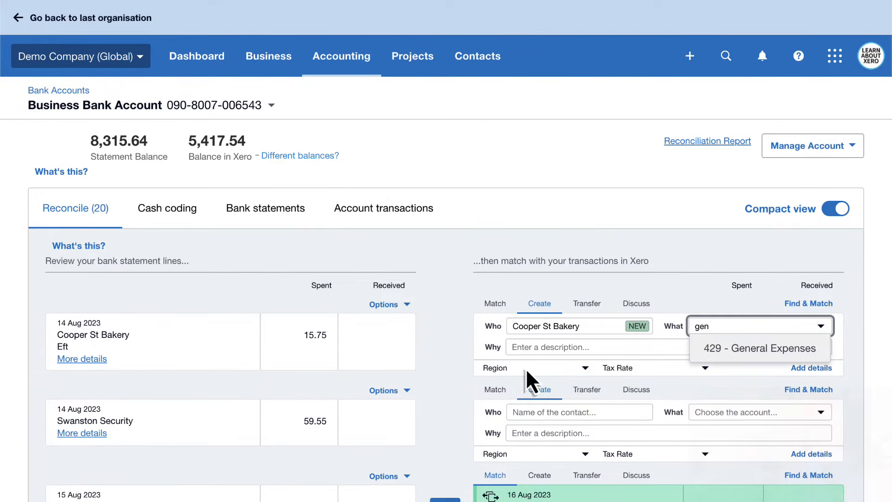
pyautogui.press('Tab')
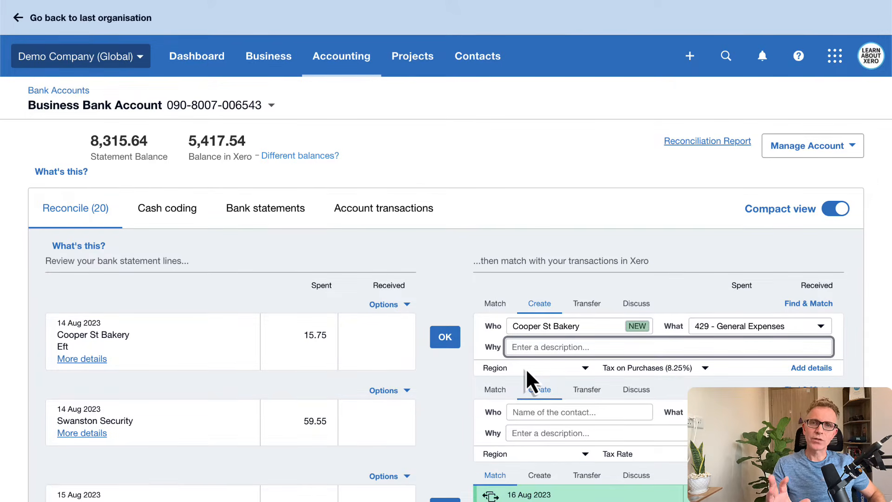
# Step: Describe the 15.75 Cooper St Bakery line as "muffins for team meeting" and reconcile it
pyautogui.write('m')
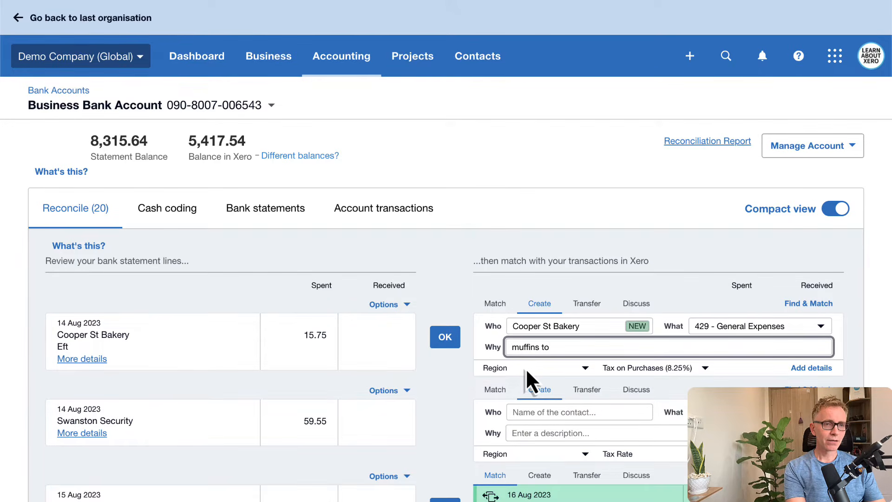
pyautogui.write('uffins for te')
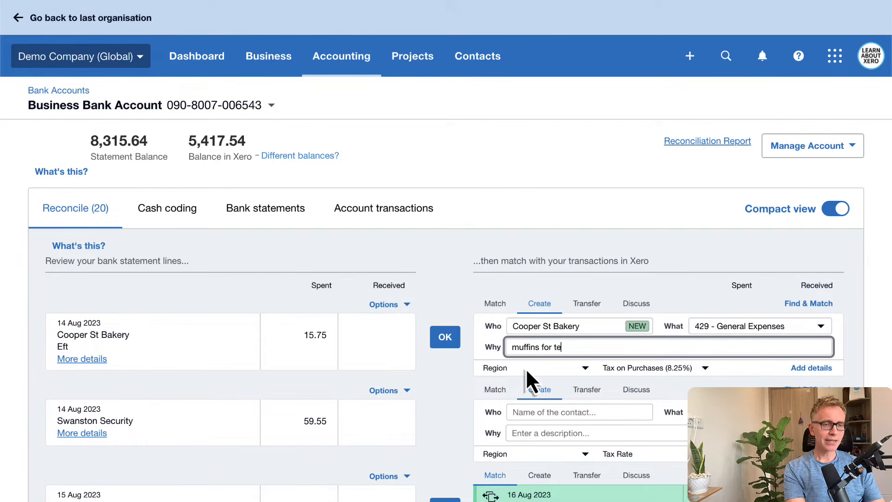
pyautogui.write('am meeting')
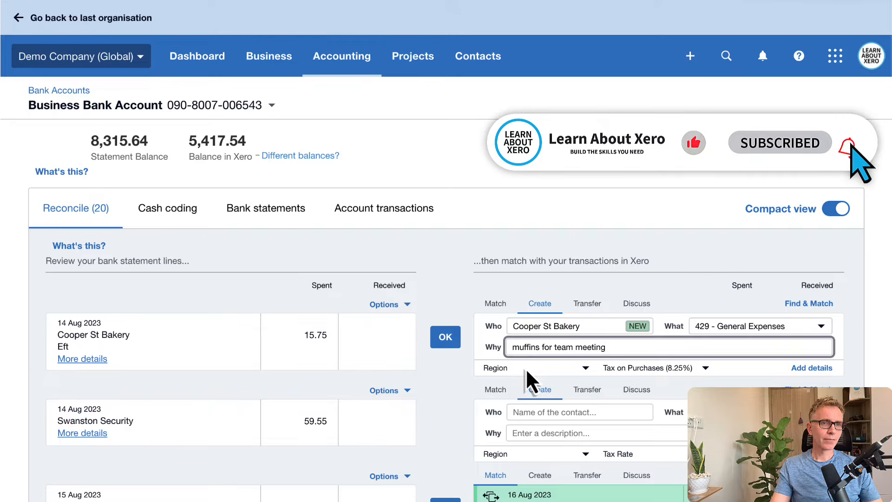
pyautogui.click(444, 338)
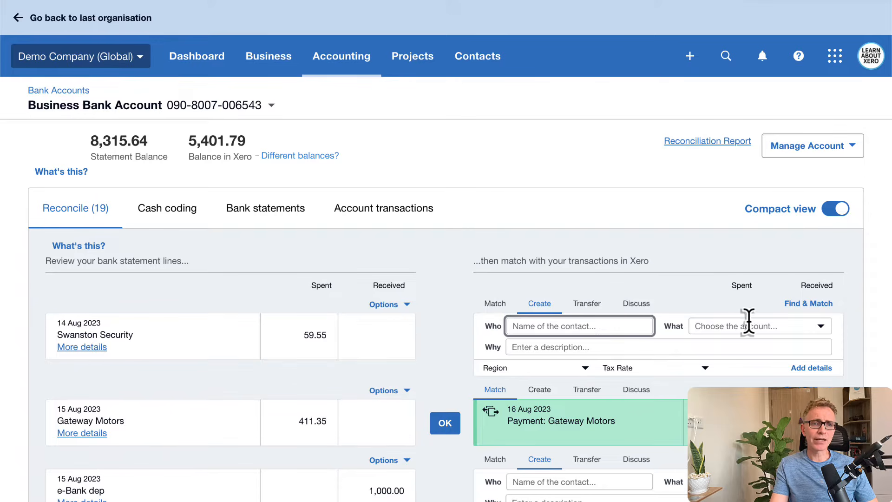
# Step: Search for transactions matching the Swanston Security statement line with "swan" and select the 30 Jul 2023 Swanston Security bill
pyautogui.click(808, 305)
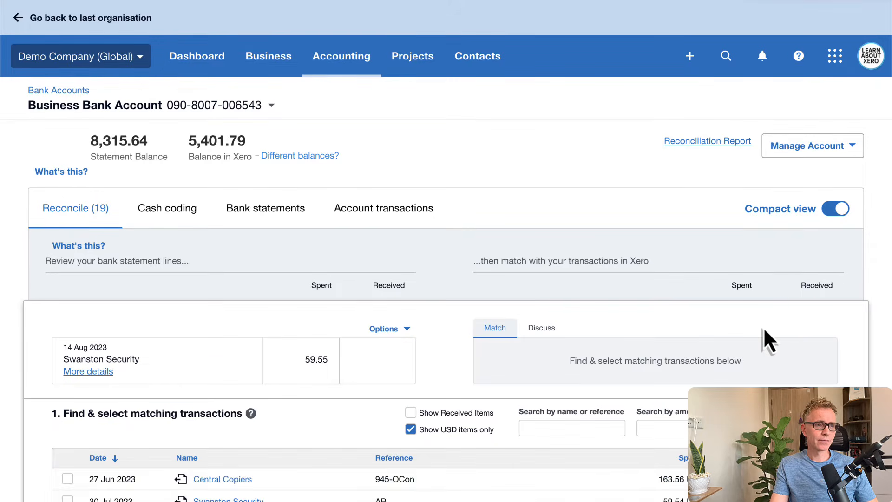
pyautogui.scroll(-3, 764, 329)
pyautogui.scroll(-1, 765, 329)
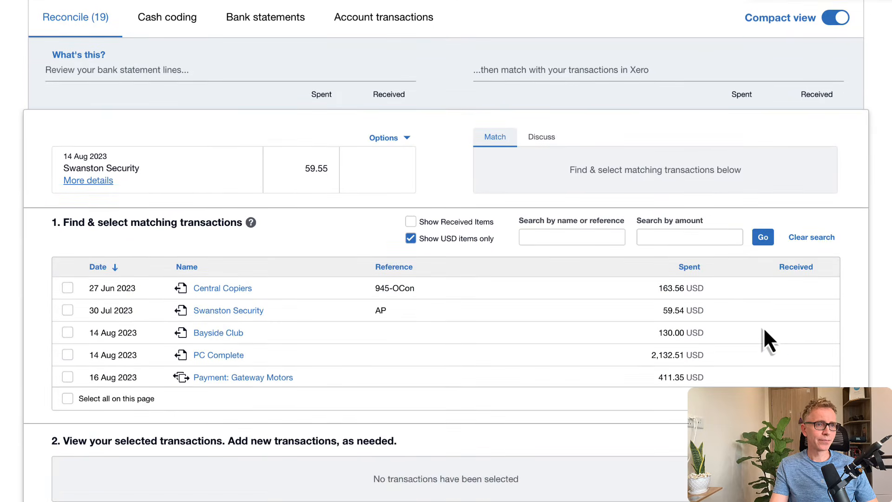
pyautogui.click(562, 233)
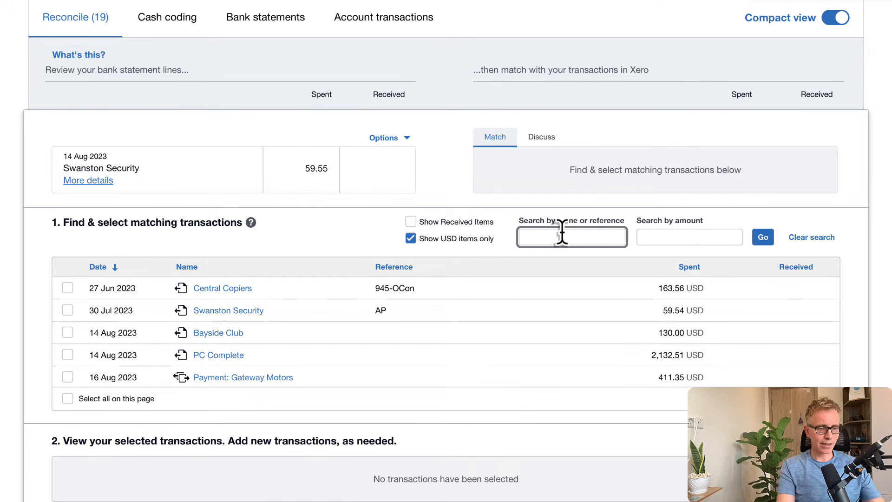
pyautogui.write('swan')
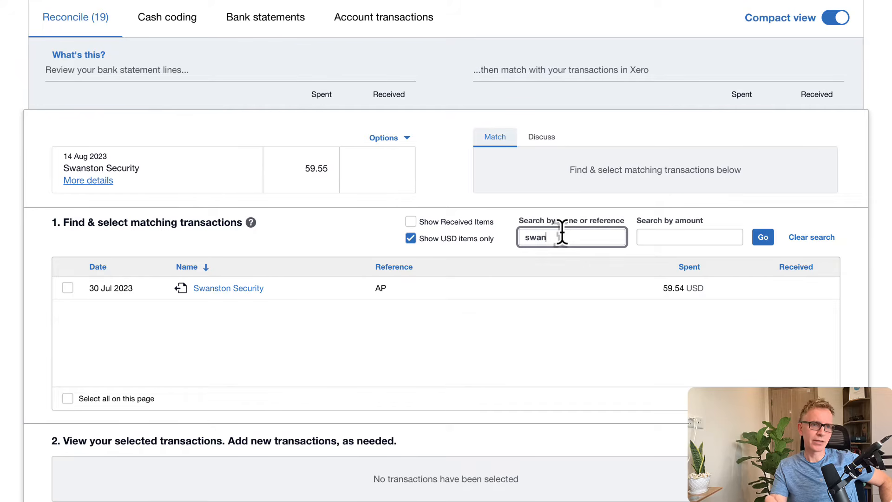
pyautogui.click(68, 288)
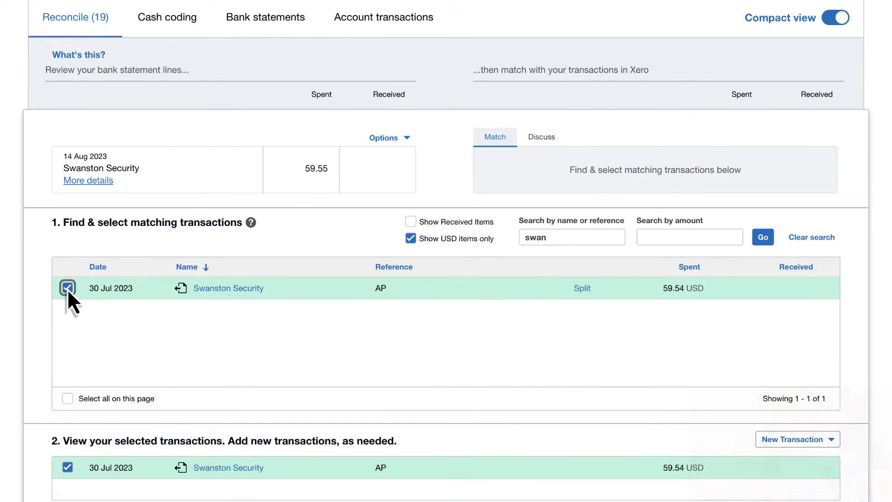
# Step: Add a minor adjustment of 0.01 to the selected Swanston Security bill
pyautogui.scroll(-4, 133, 308)
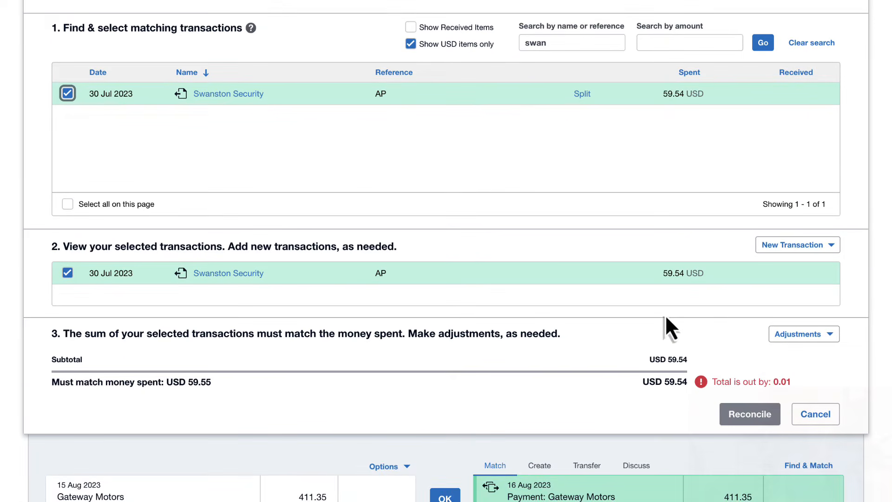
pyautogui.click(819, 335)
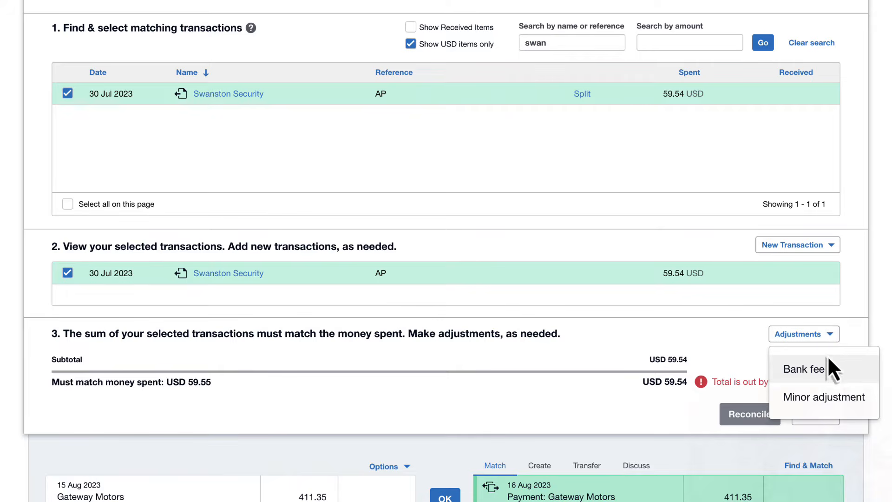
pyautogui.click(841, 398)
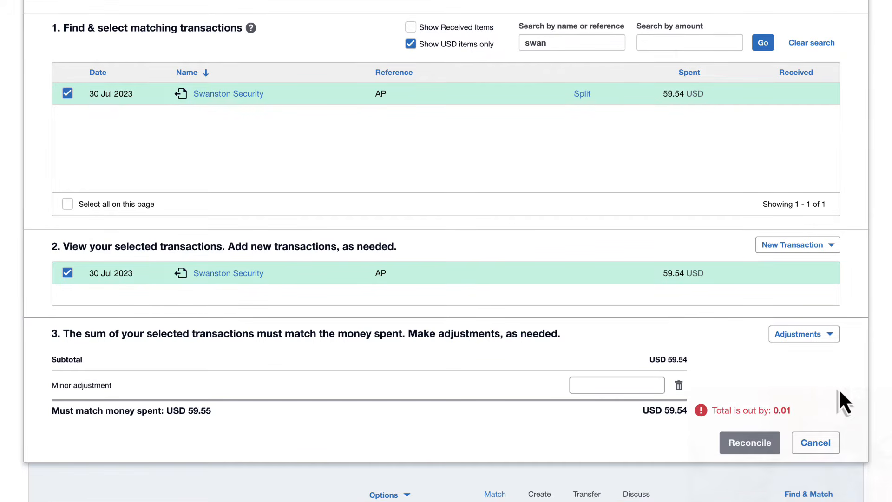
pyautogui.click(607, 385)
pyautogui.write('0.01')
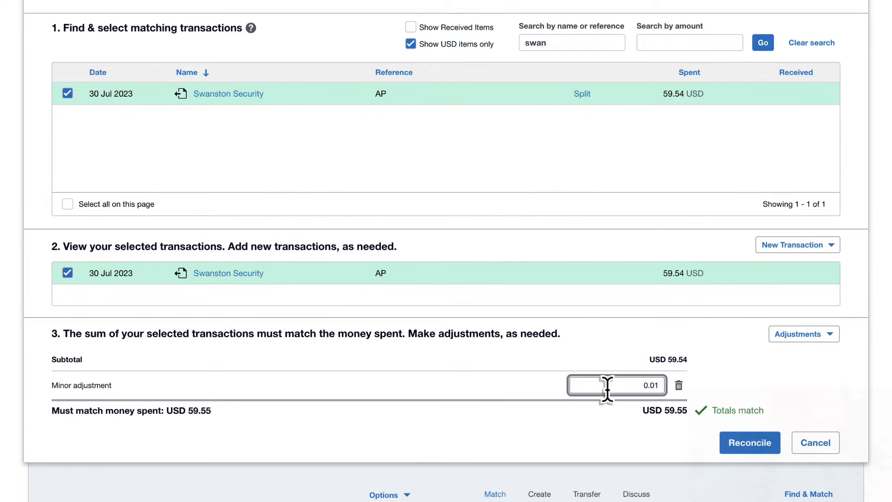
# Step: Reconcile the Swanston Security line with its adjusted bill and the Gateway Motors line with its suggested payment
pyautogui.scroll(5, 607, 390)
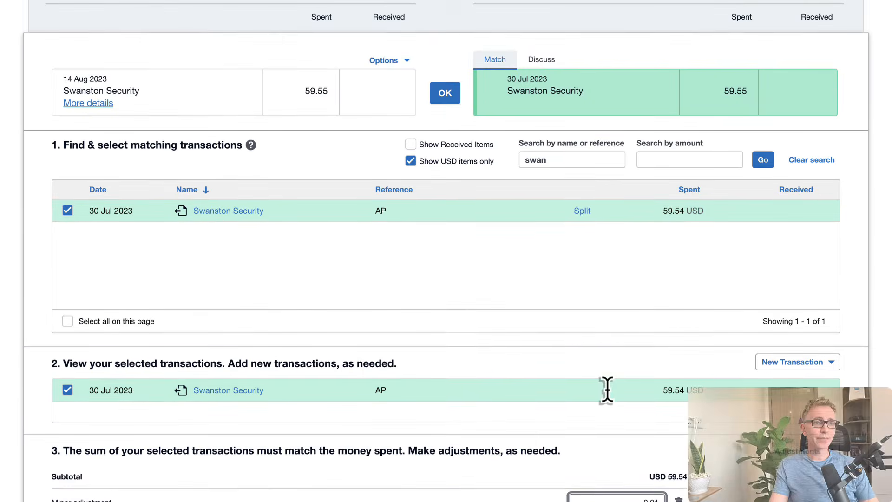
pyautogui.scroll(4, 607, 391)
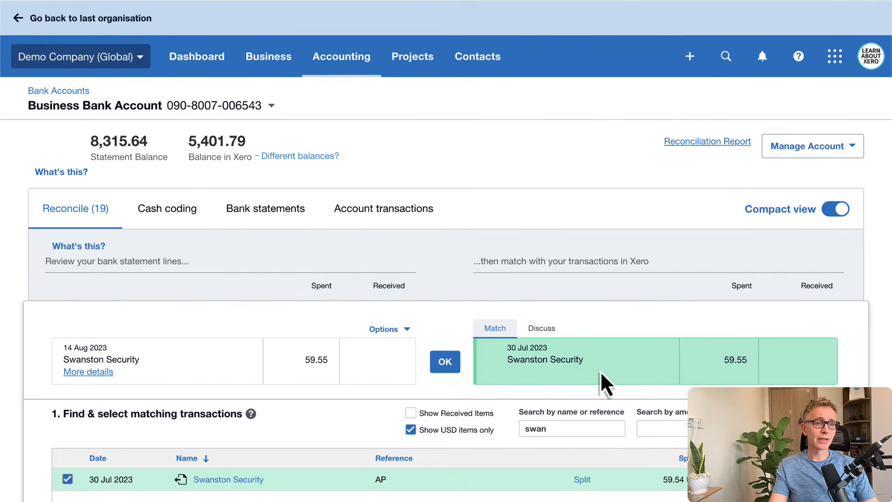
pyautogui.click(443, 362)
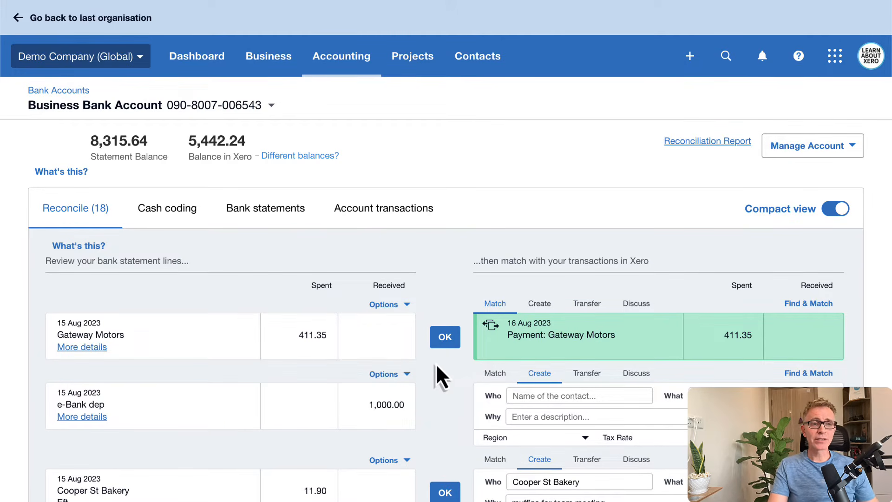
pyautogui.click(445, 337)
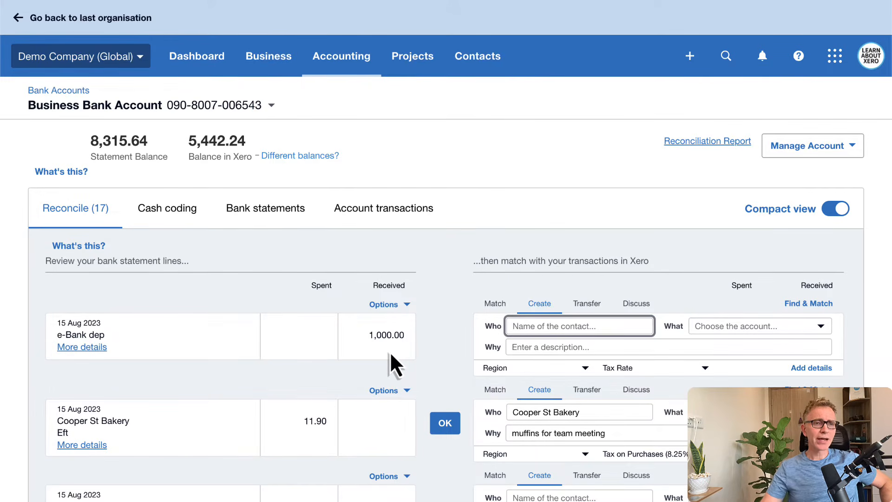
# Step: Reconcile the 1,000.00 e-Bank dep line as a transfer from the Business Savings Account with reference "trf for new computer"
pyautogui.click(585, 310)
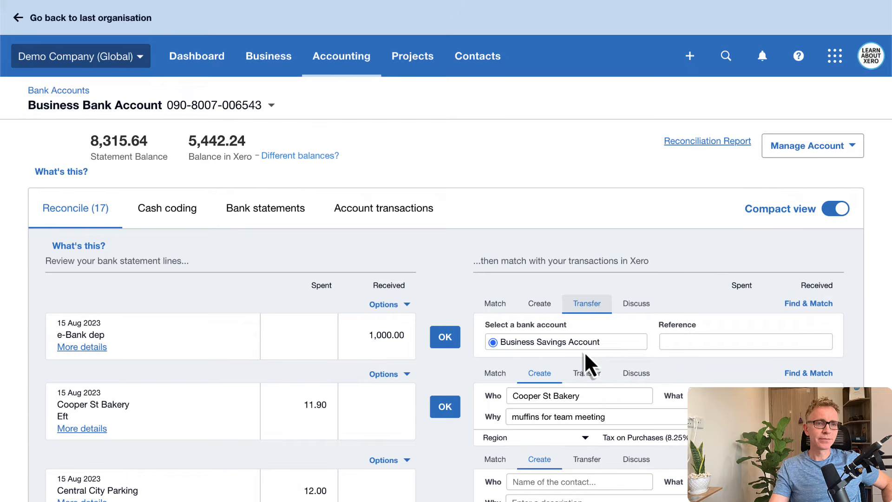
pyautogui.click(678, 343)
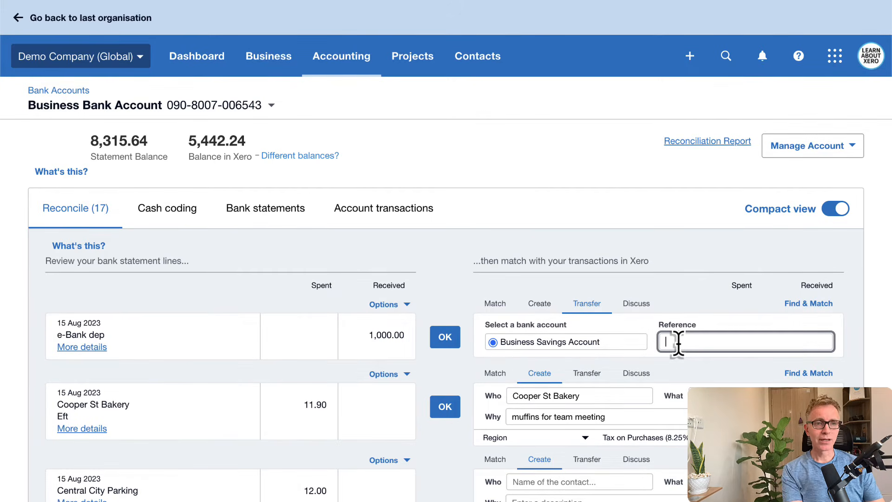
pyautogui.write('trf')
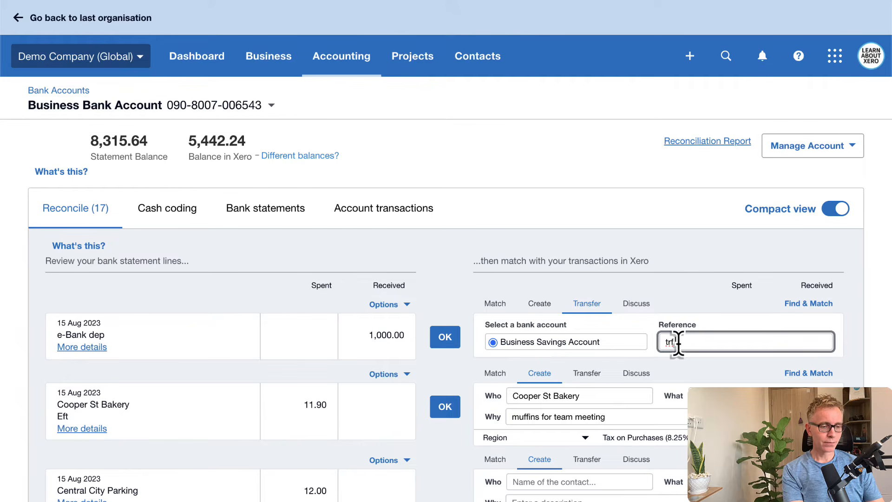
pyautogui.write(' fr')
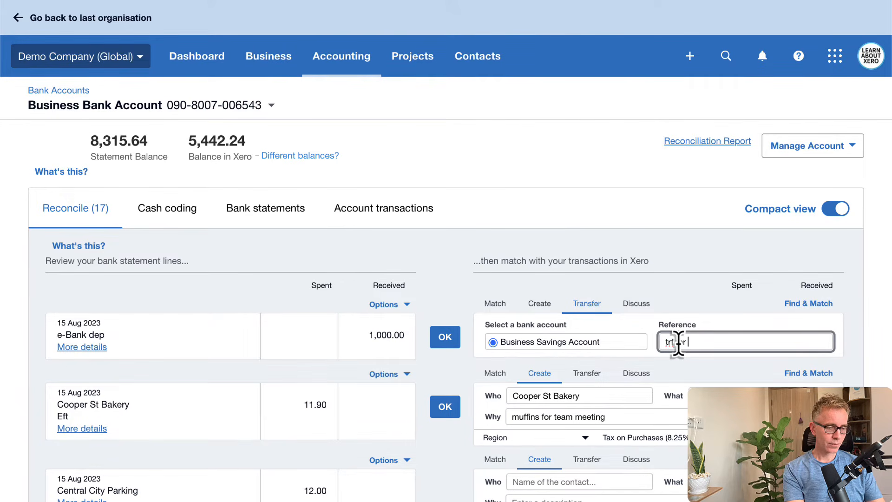
pyautogui.write(' new computer')
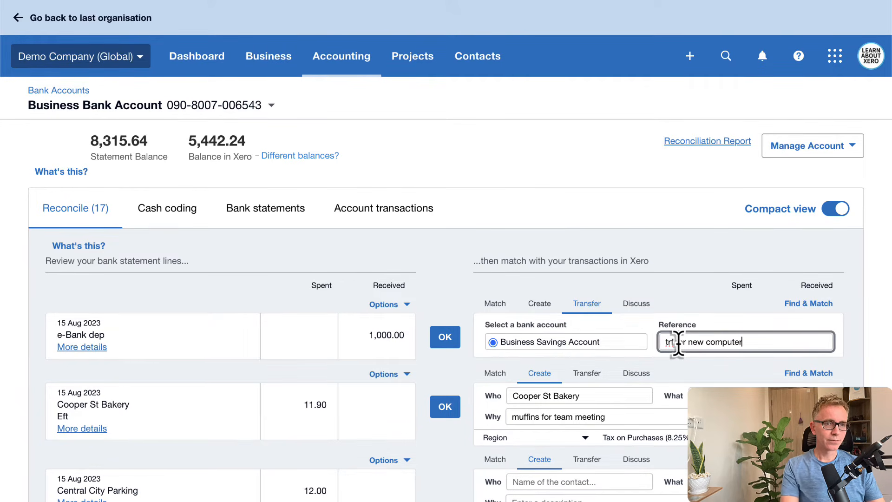
pyautogui.click(449, 341)
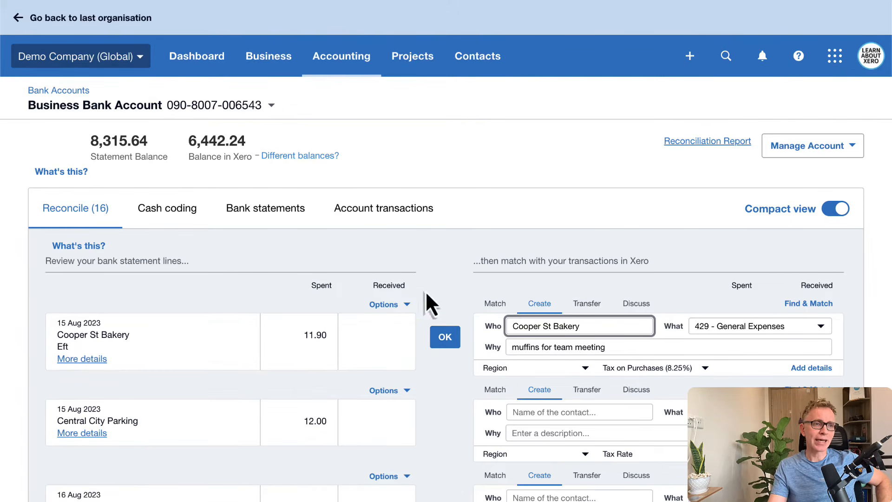
pyautogui.click(271, 106)
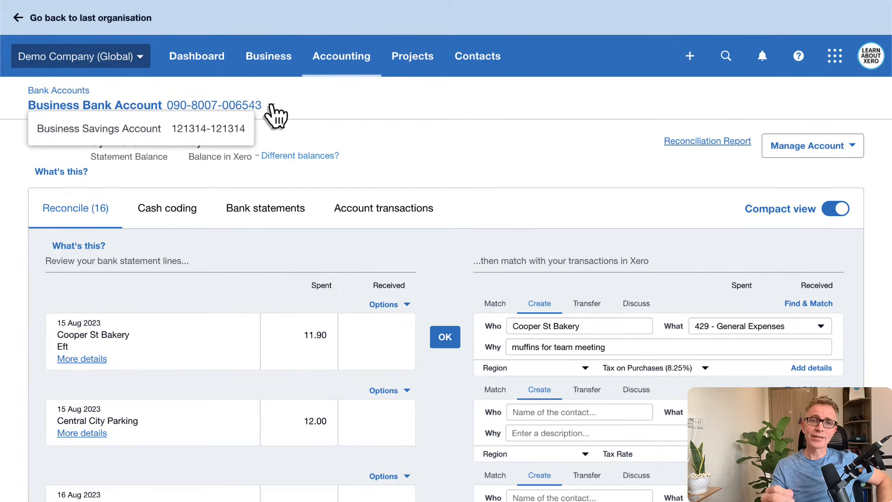
pyautogui.click(330, 124)
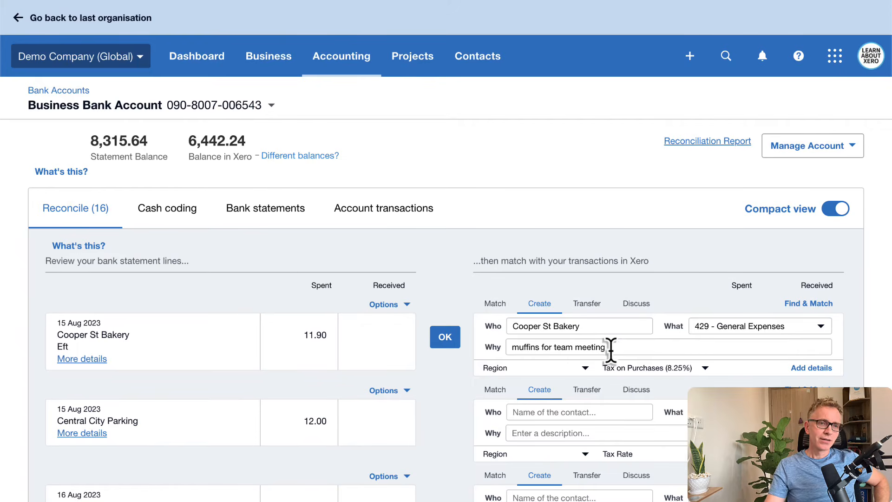
# Step: Reconcile the Cooper St Bakery line using the suggested 429 - General Expenses coding with description "muffins for team meeting"
pyautogui.moveTo(609, 346); pyautogui.dragTo(505, 349)
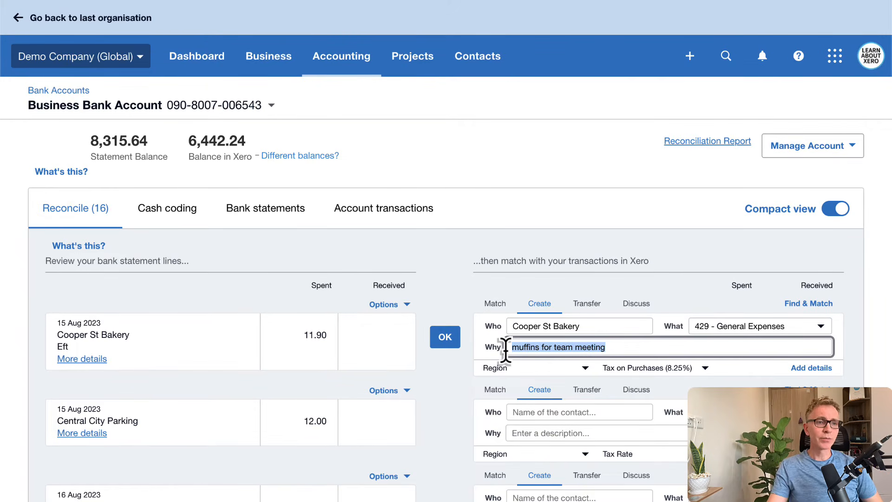
pyautogui.click(445, 339)
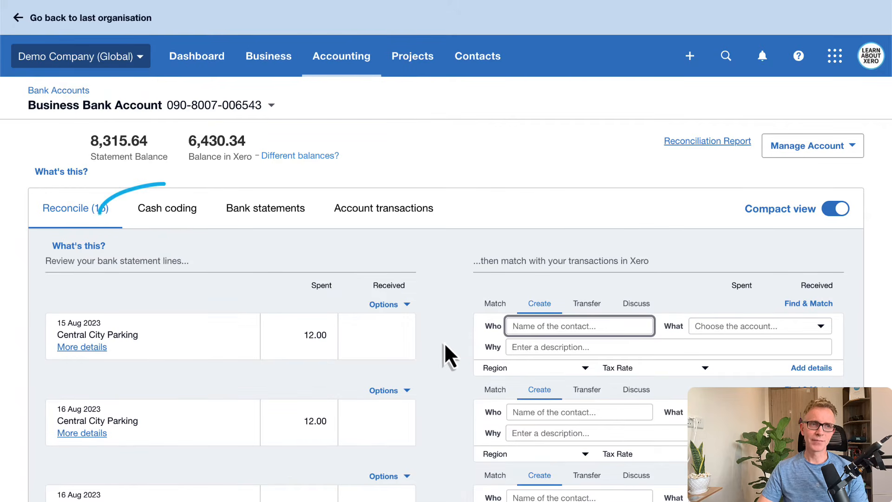
# Step: Sort the cash coding lines by payee, then save and reconcile the already coded 7-Eleven line
pyautogui.click(172, 227)
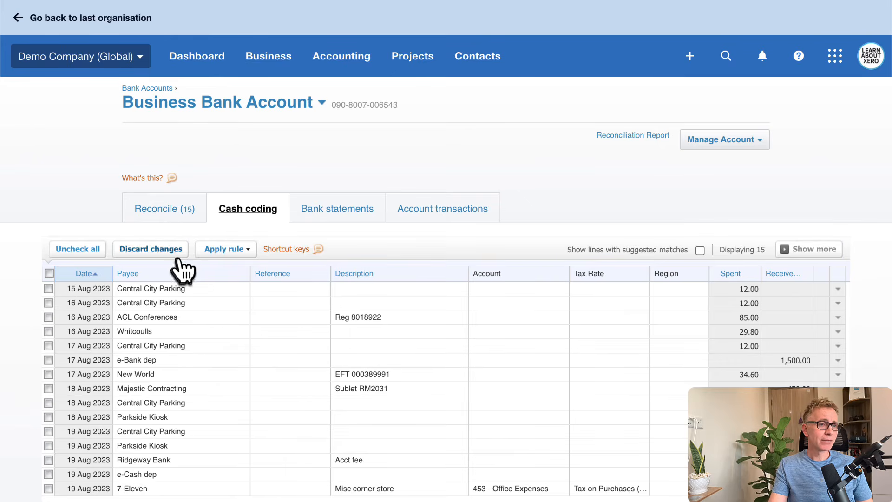
pyautogui.click(131, 276)
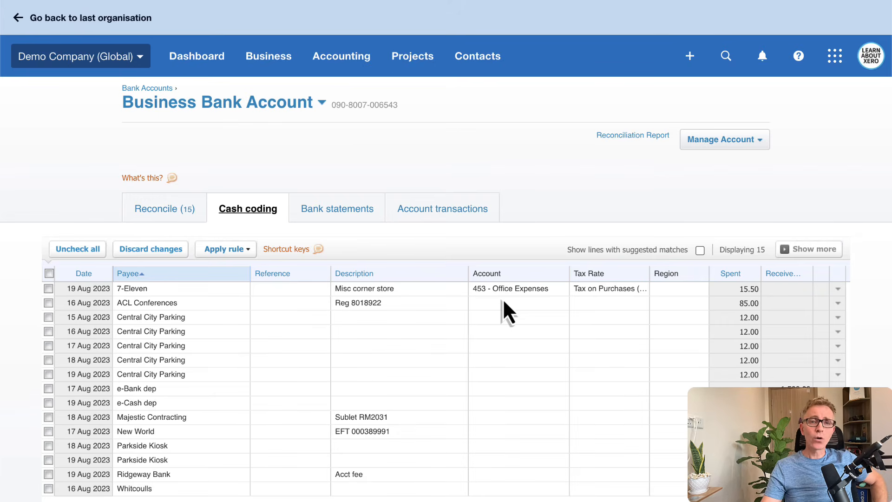
pyautogui.scroll(-2, 502, 298)
pyautogui.click(460, 495)
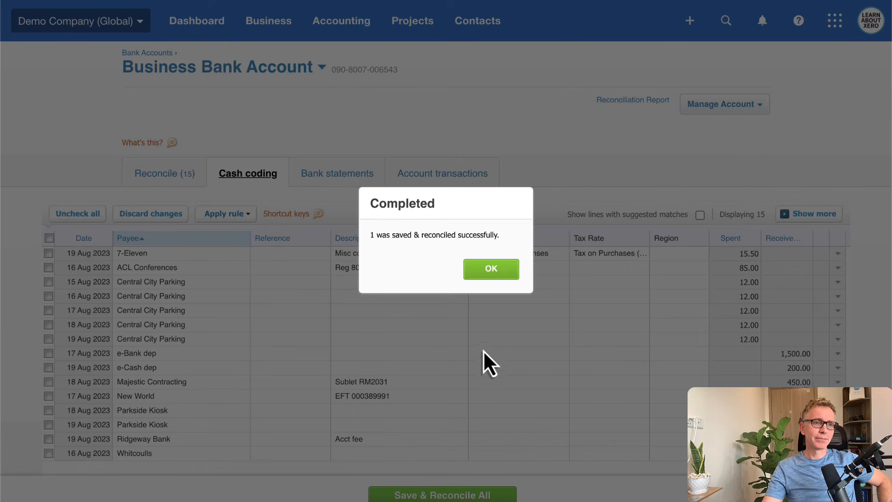
pyautogui.click(494, 275)
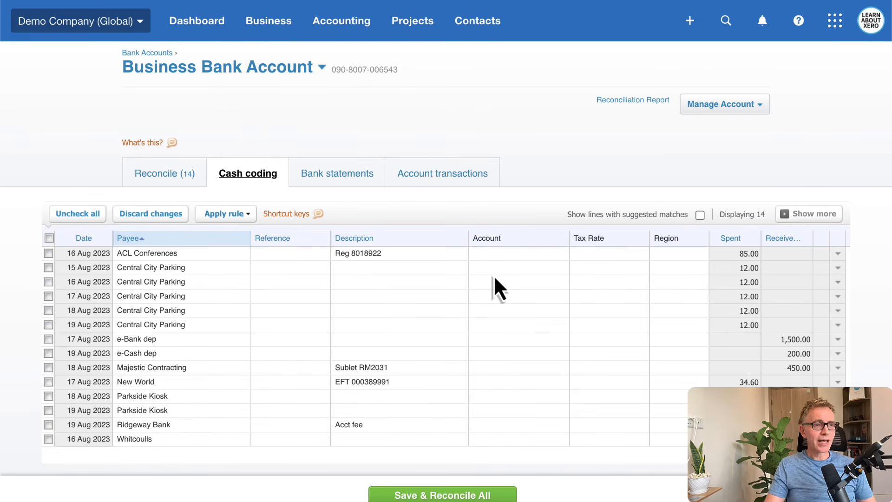
# Step: Code the ACL Conferences line to account 400 - Advertising
pyautogui.click(495, 253)
pyautogui.write('a')
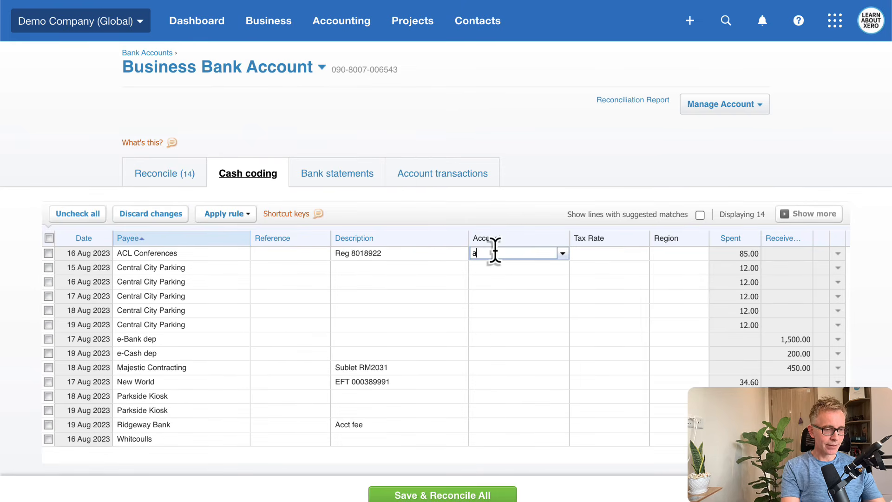
pyautogui.write('dv')
pyautogui.press('Tab')
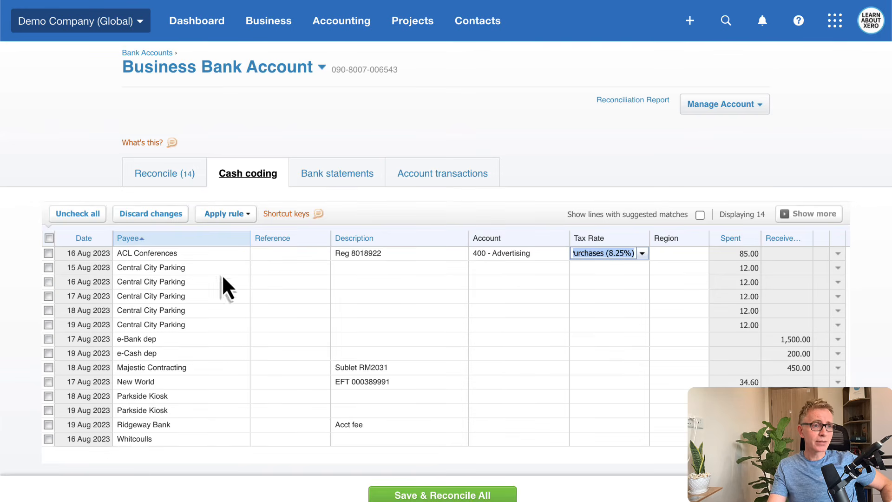
# Step: Select all five Central City Parking lines and code them together to 449 - Motor Vehicle Expenses
pyautogui.click(49, 267)
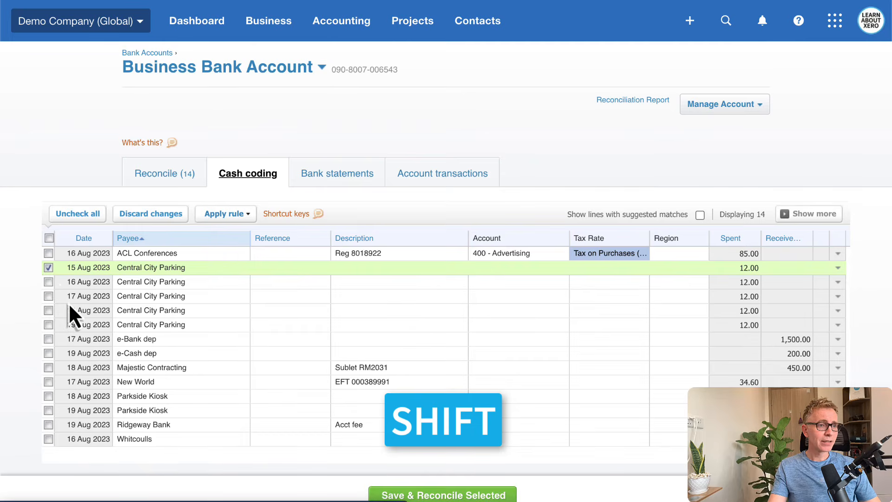
pyautogui.keyDown('shift'); pyautogui.click(48, 324); pyautogui.keyUp('shift')
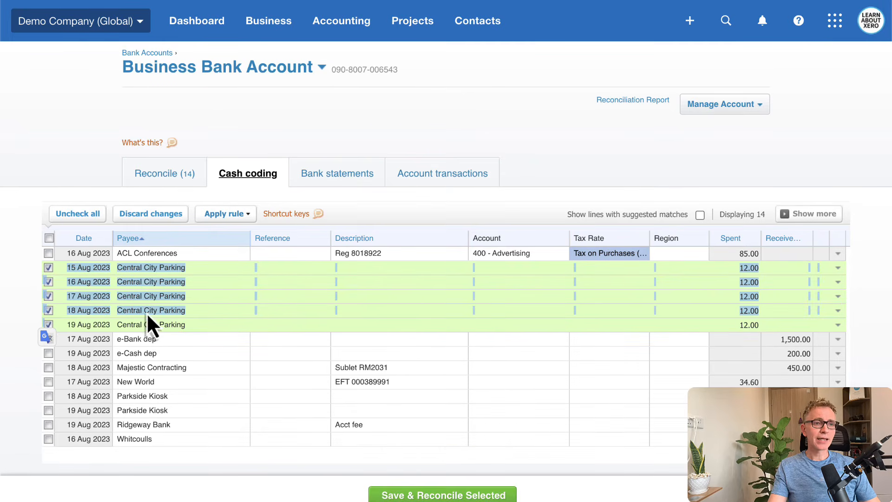
pyautogui.click(490, 283)
pyautogui.write('mot')
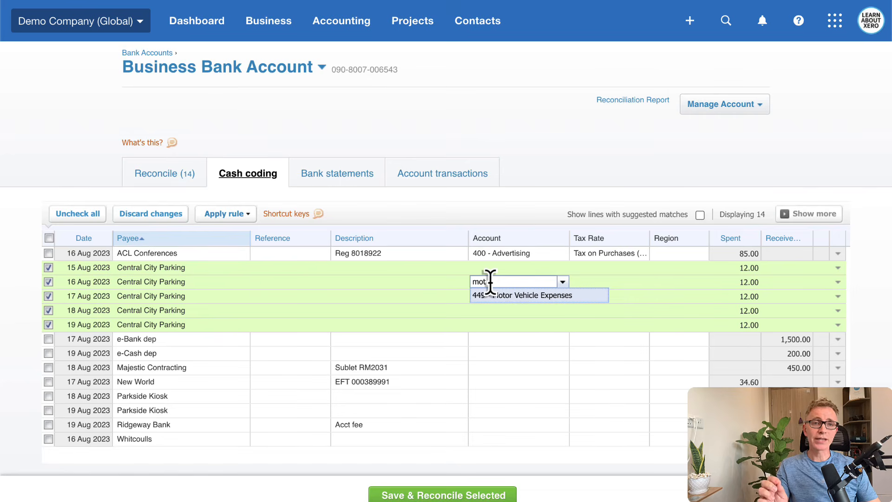
pyautogui.click(491, 295)
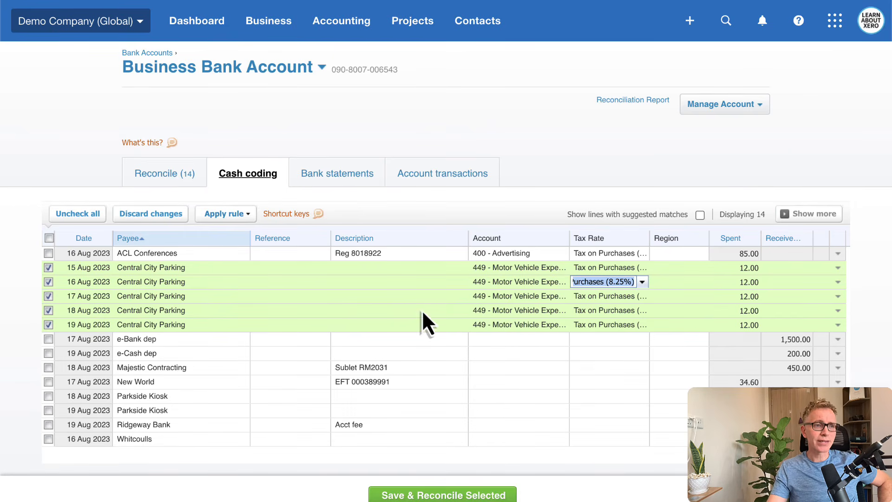
# Step: Clear the line selection and reconcile all coded ACL Conferences and Central City Parking lines
pyautogui.click(78, 214)
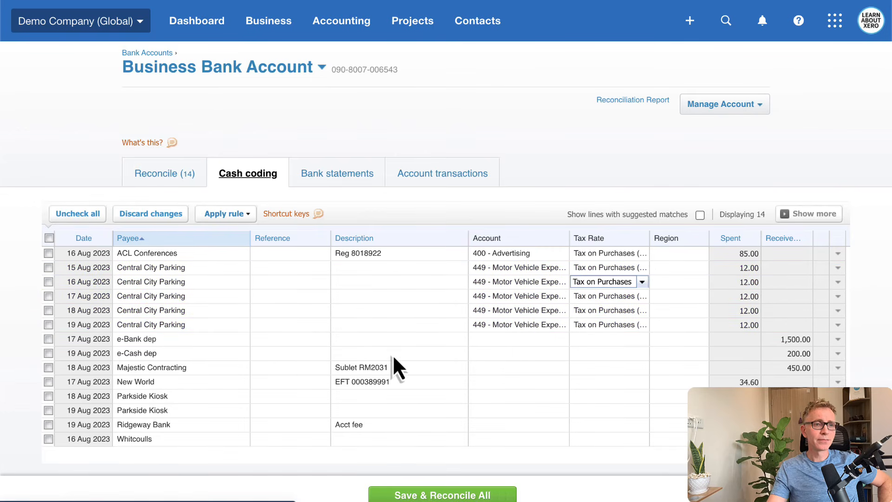
pyautogui.click(444, 496)
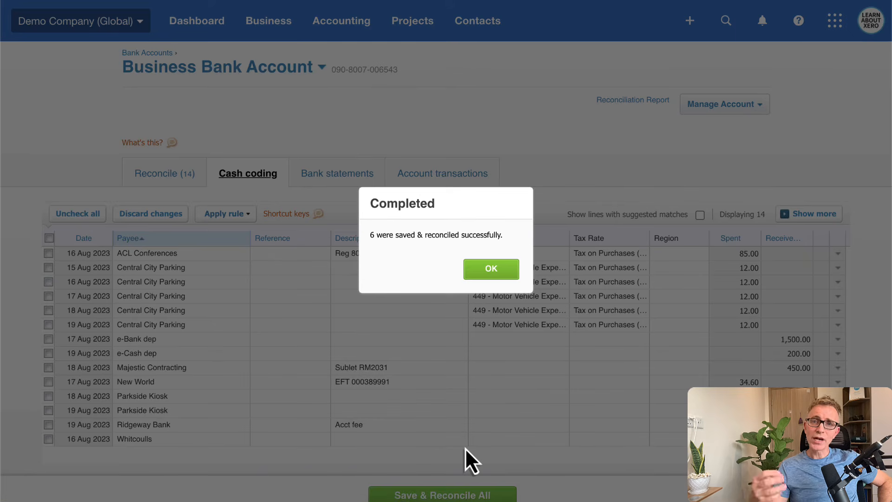
pyautogui.click(490, 269)
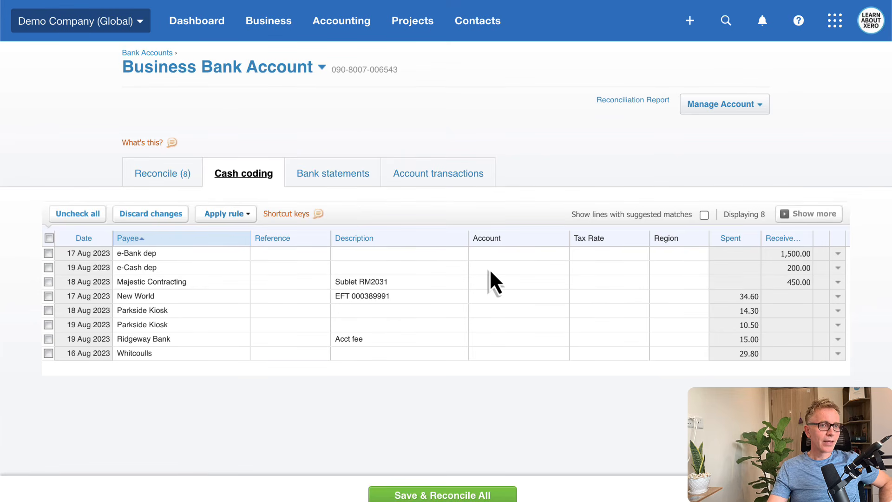
# Step: Code the e-Cash dep line to account 881 (Owner A Funds) and the Majestic Contracting line to 200 - Sales
pyautogui.click(491, 271)
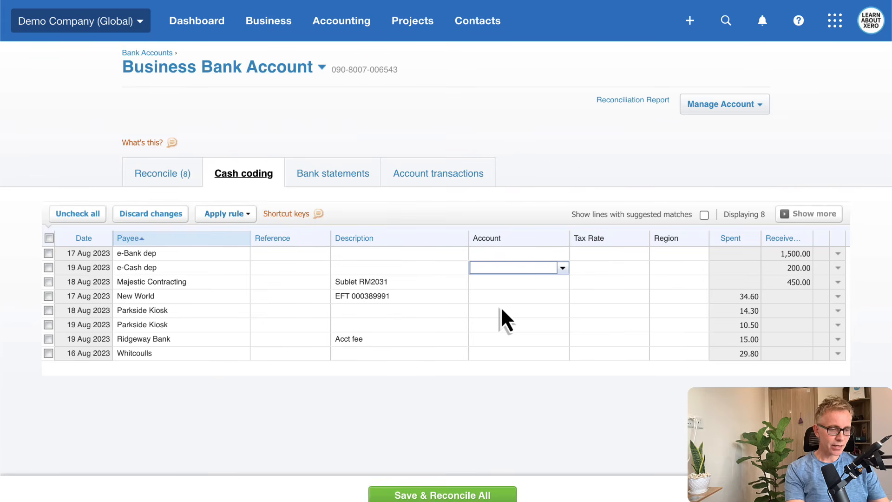
pyautogui.write('fund')
pyautogui.press('Tab')
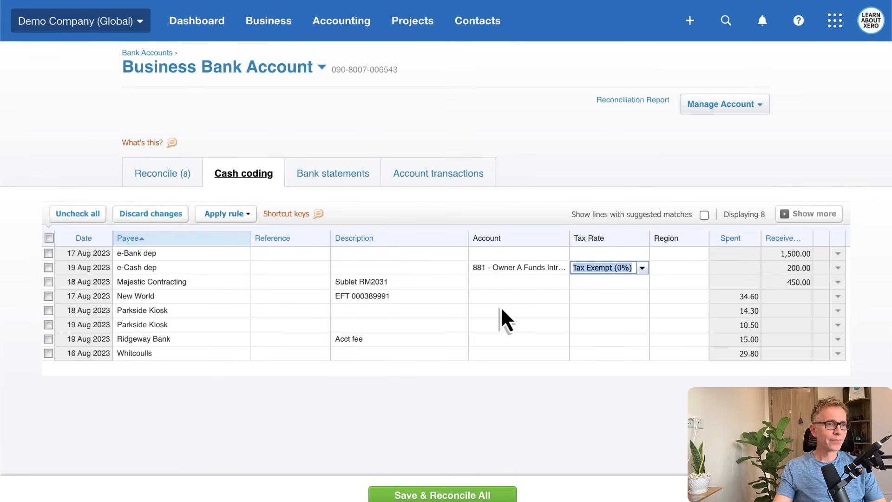
pyautogui.click(505, 282)
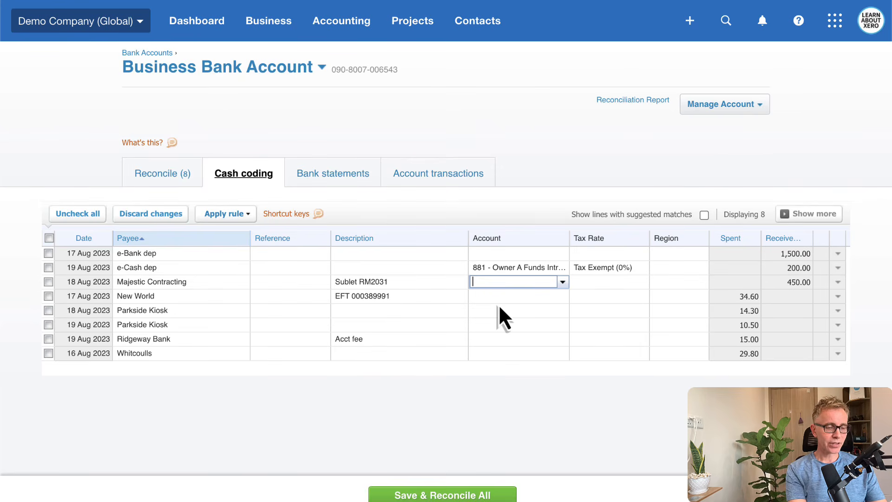
pyautogui.write('sal')
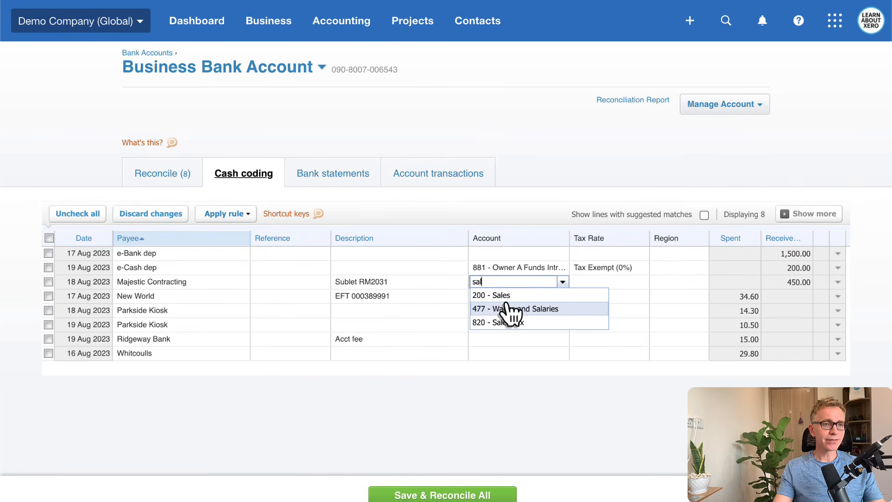
pyautogui.click(519, 296)
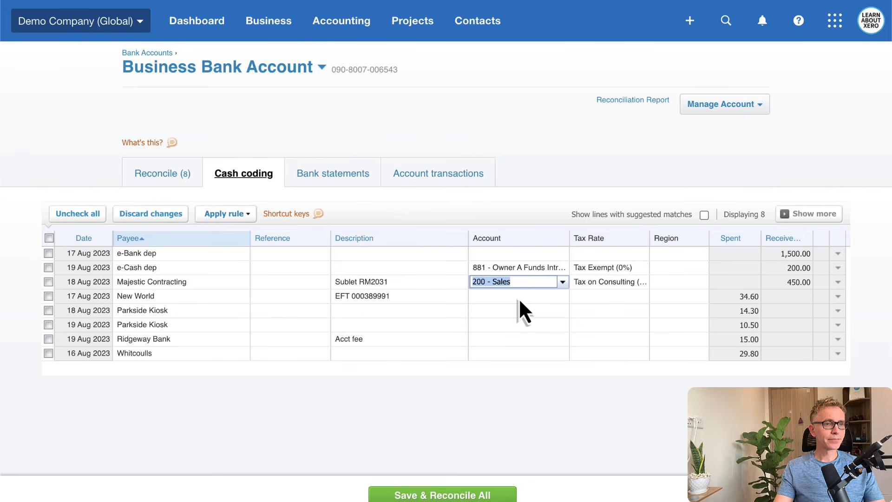
# Step: Start splitting the New World payment, coding its first line item to 461 - Printing & Stationery for 24.60
pyautogui.click(507, 299)
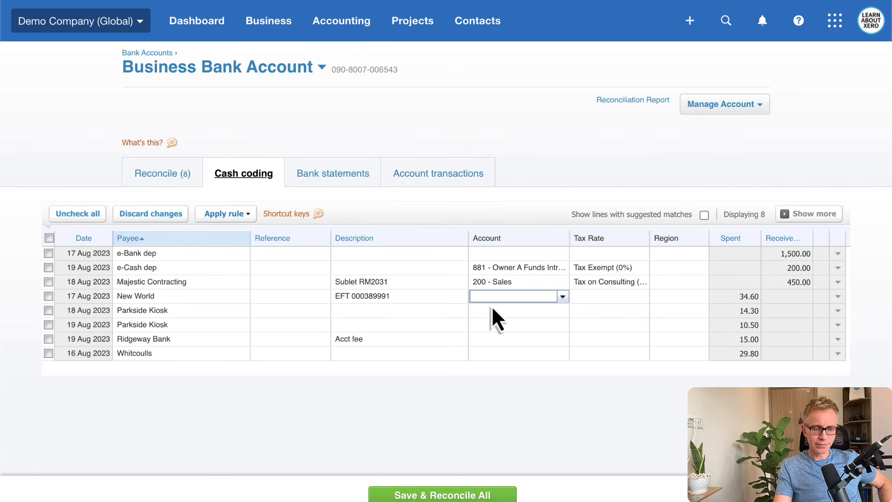
pyautogui.press('/')
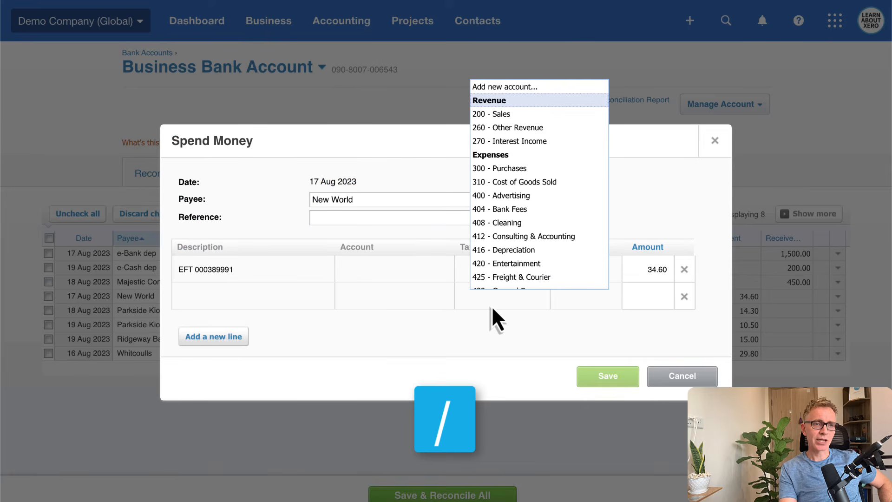
pyautogui.click(268, 208)
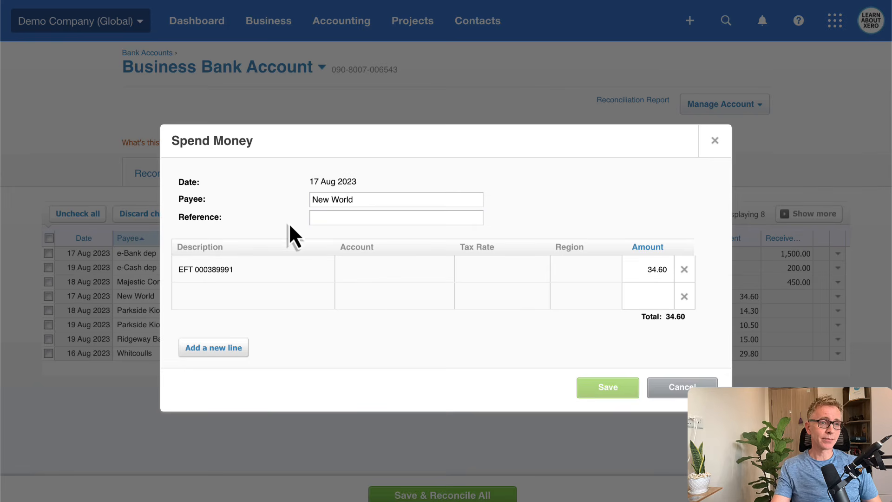
pyautogui.click(364, 265)
pyautogui.write('stat')
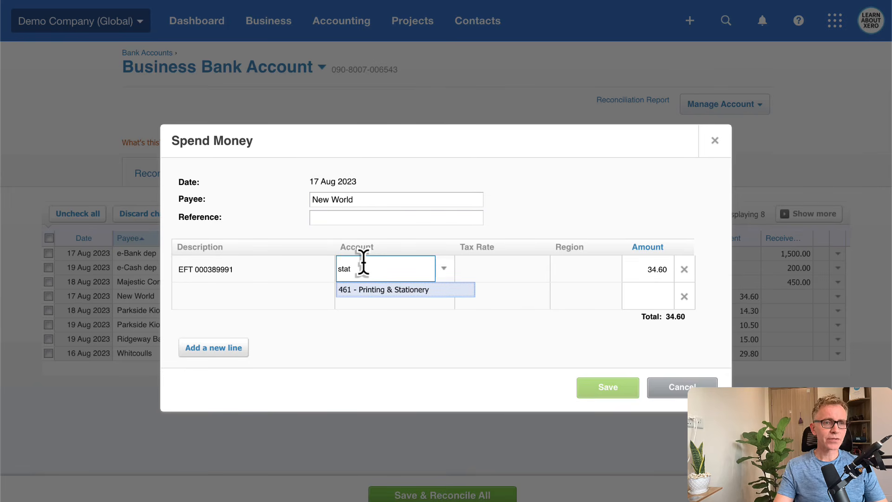
pyautogui.press('Tab')
pyautogui.press('Tab')
pyautogui.press('Tab')
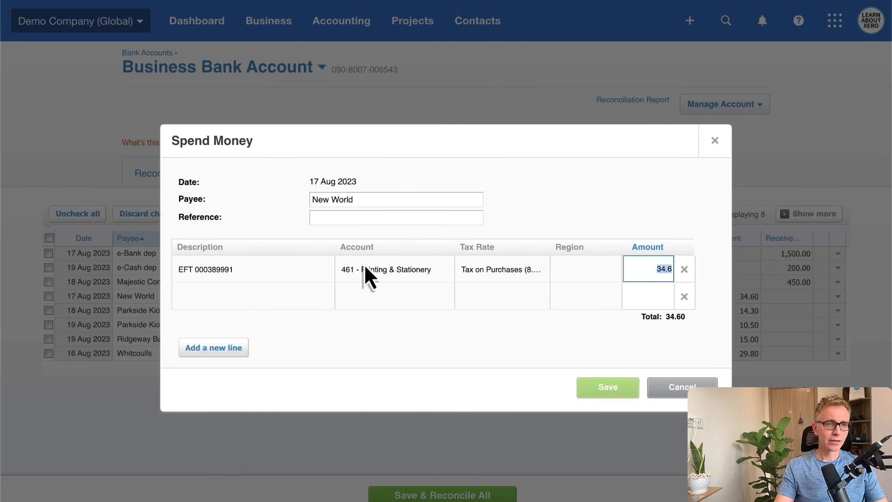
pyautogui.write('24.6')
pyautogui.press('Tab')
pyautogui.press('Tab')
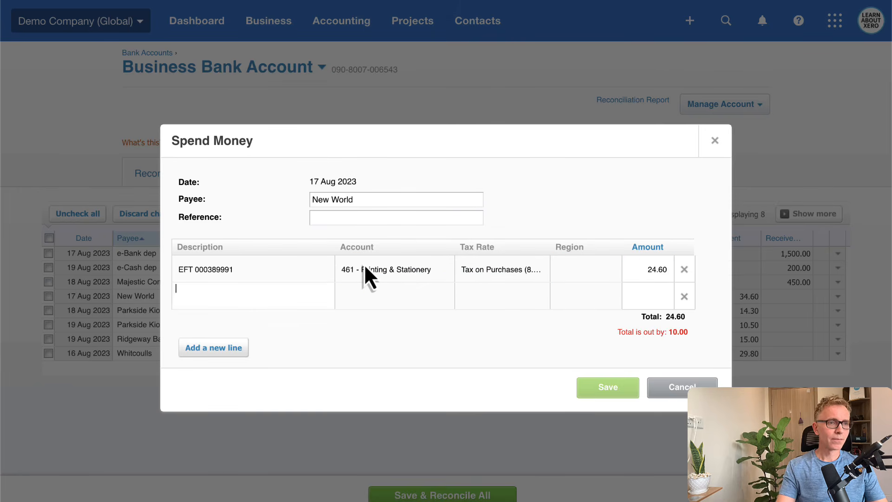
# Step: Add a second New World line item coded to 880 - Owner A Drawings for 10.00 and save the split
pyautogui.write('dra')
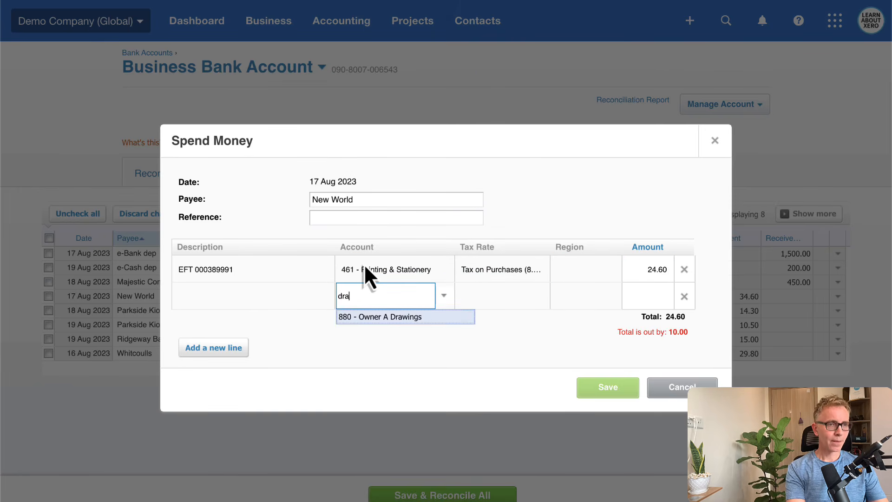
pyautogui.press('Tab')
pyautogui.press('Tab')
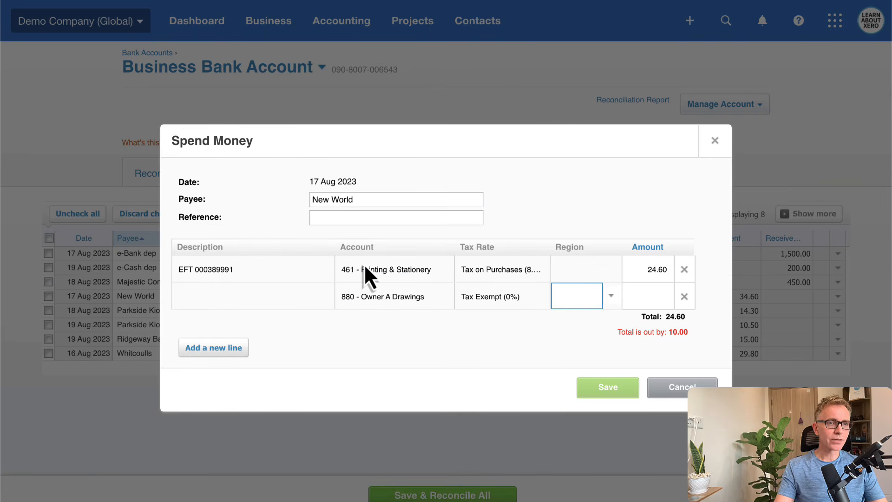
pyautogui.press('Tab')
pyautogui.write('10')
pyautogui.press('Tab')
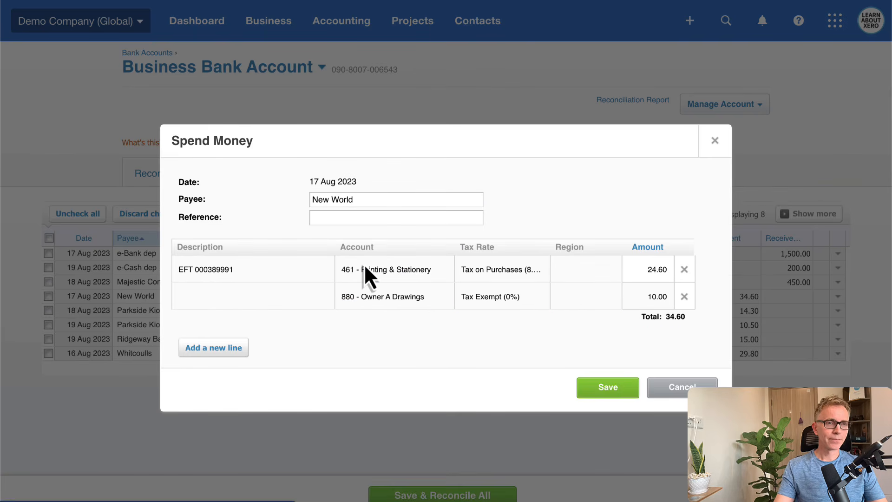
pyautogui.click(604, 391)
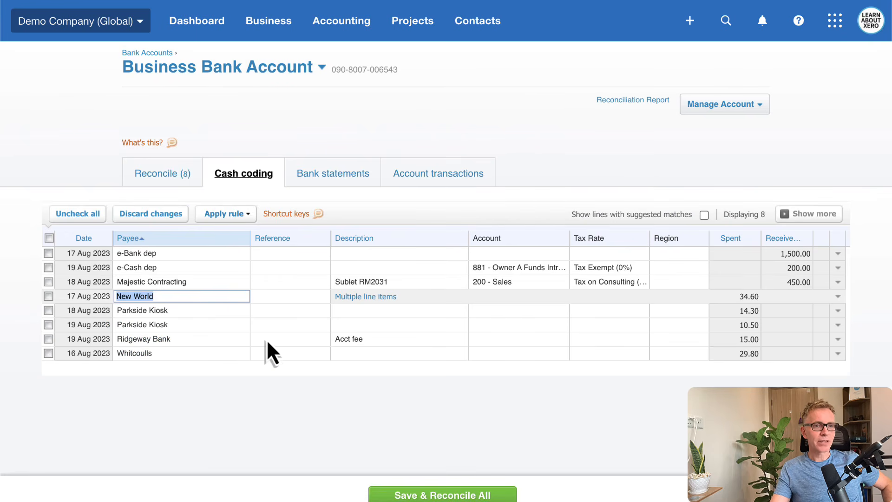
# Step: Select both Parkside Kiosk lines, Ridgeway Bank and Whitcoulls, and code them together to 461 - Printing & Stationery
pyautogui.click(49, 311)
pyautogui.click(48, 325)
pyautogui.click(48, 339)
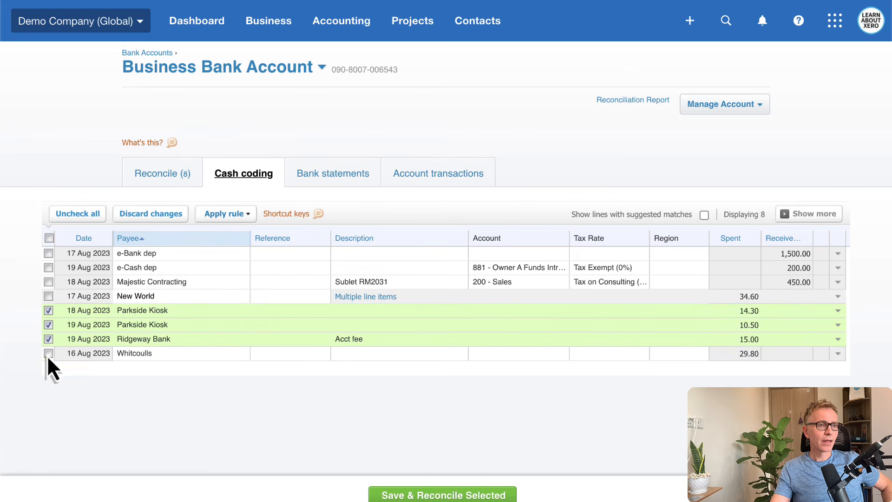
pyautogui.click(48, 353)
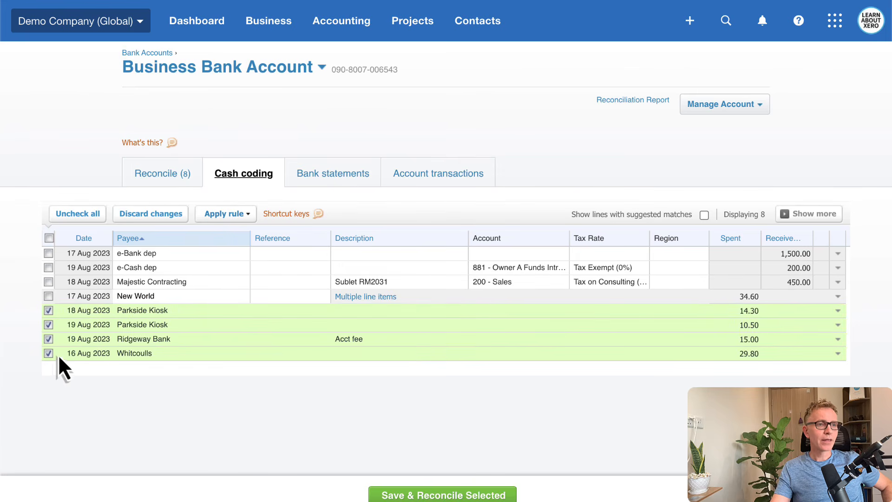
pyautogui.click(492, 322)
pyautogui.write('461')
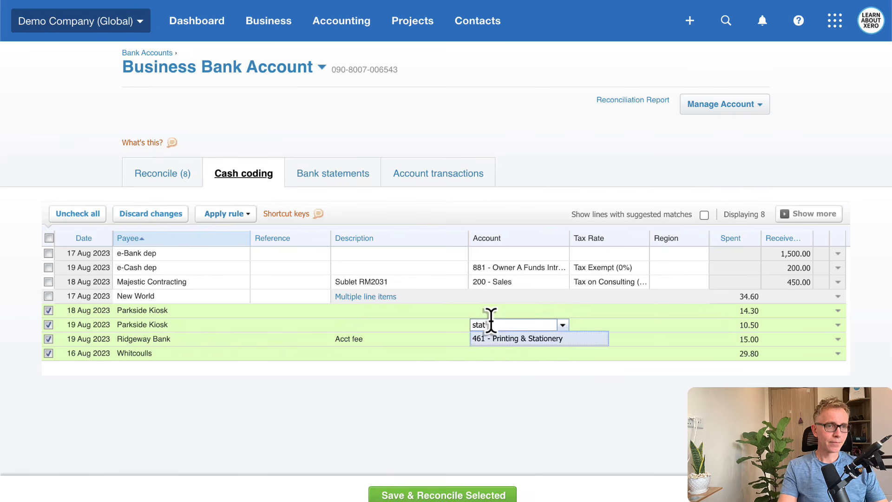
pyautogui.press('Tab')
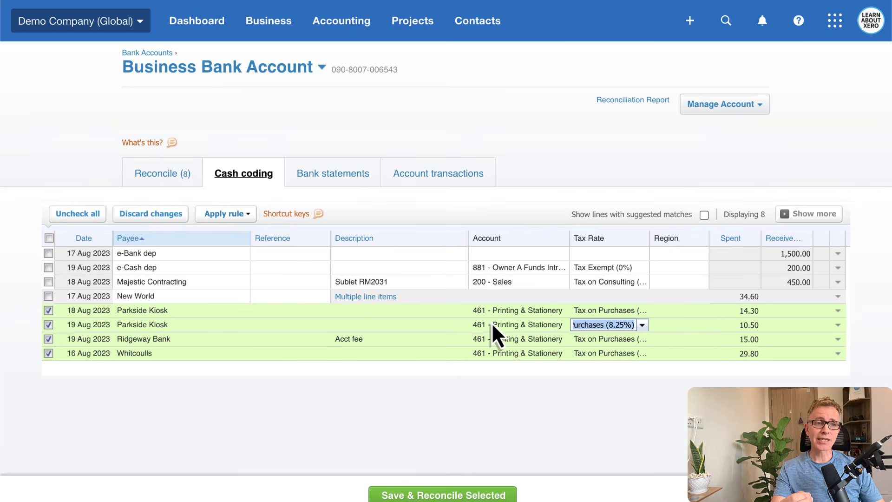
# Step: Clear the line selection and reconcile every coded line, leaving out the uncoded e-Bank dep
pyautogui.click(78, 214)
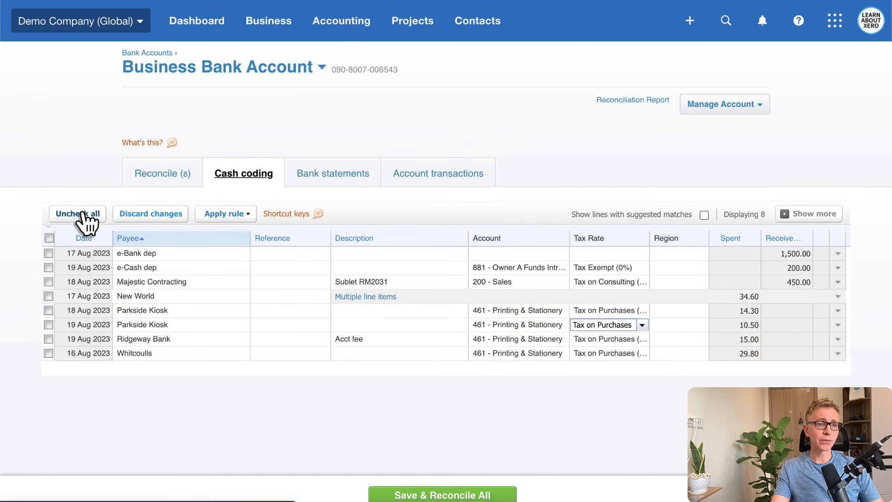
pyautogui.click(451, 495)
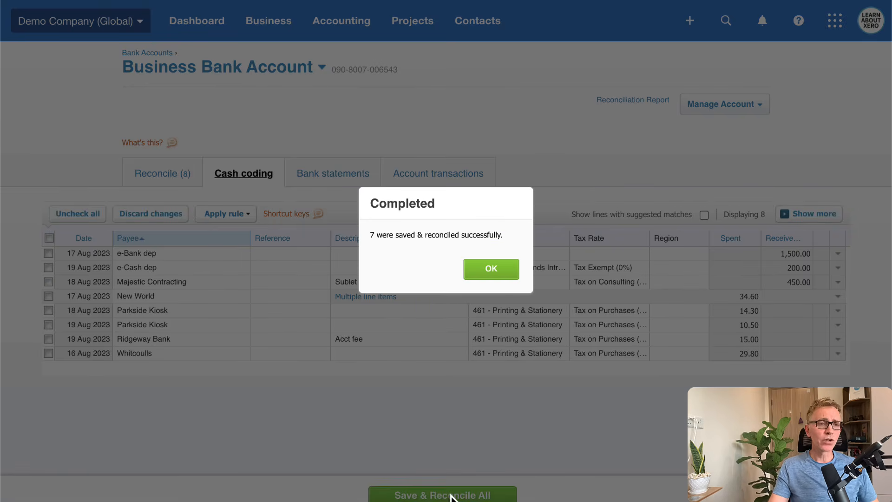
pyautogui.click(491, 270)
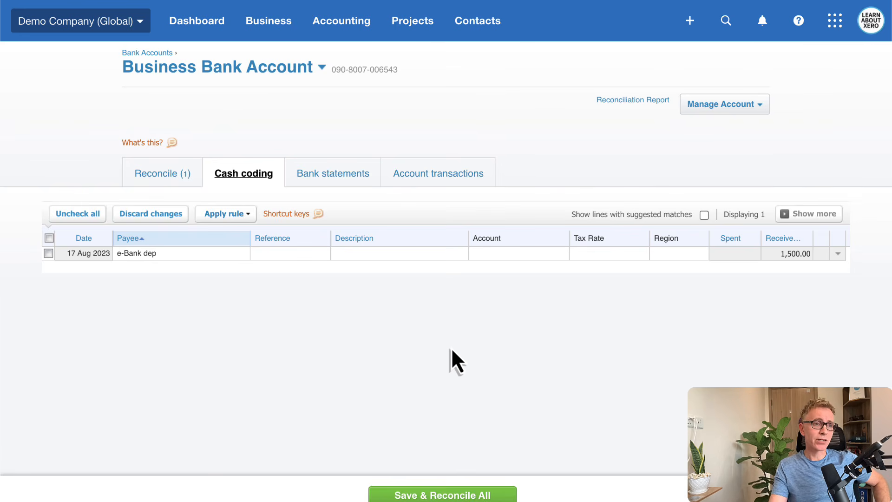
# Step: Return to the standard reconcile view and reconcile the 1,500.00 e-Bank dep line as a transfer from the Business Savings Account
pyautogui.click(173, 180)
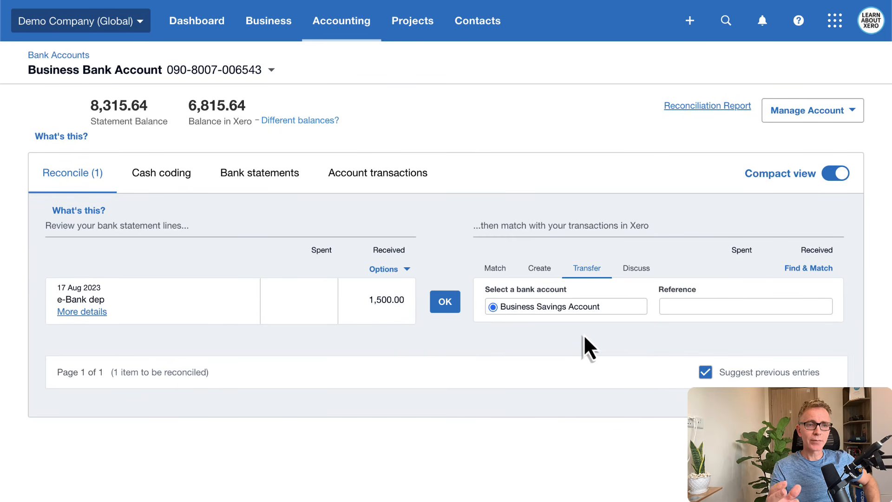
pyautogui.click(442, 306)
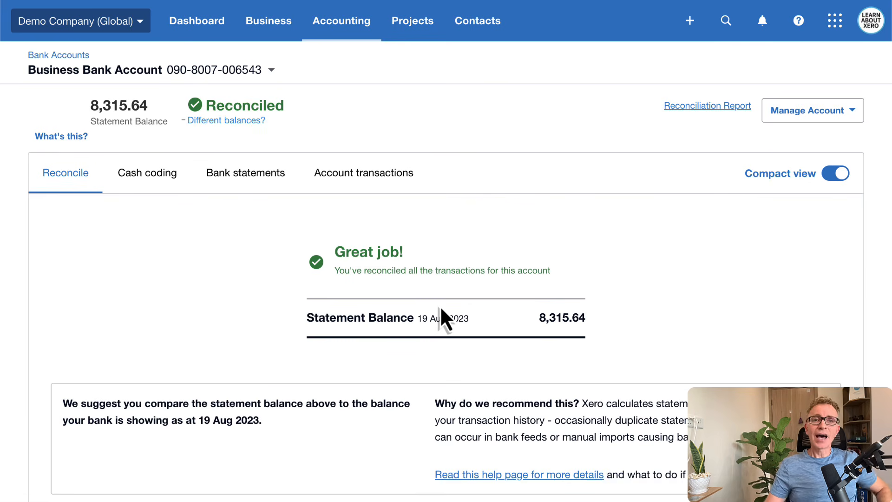